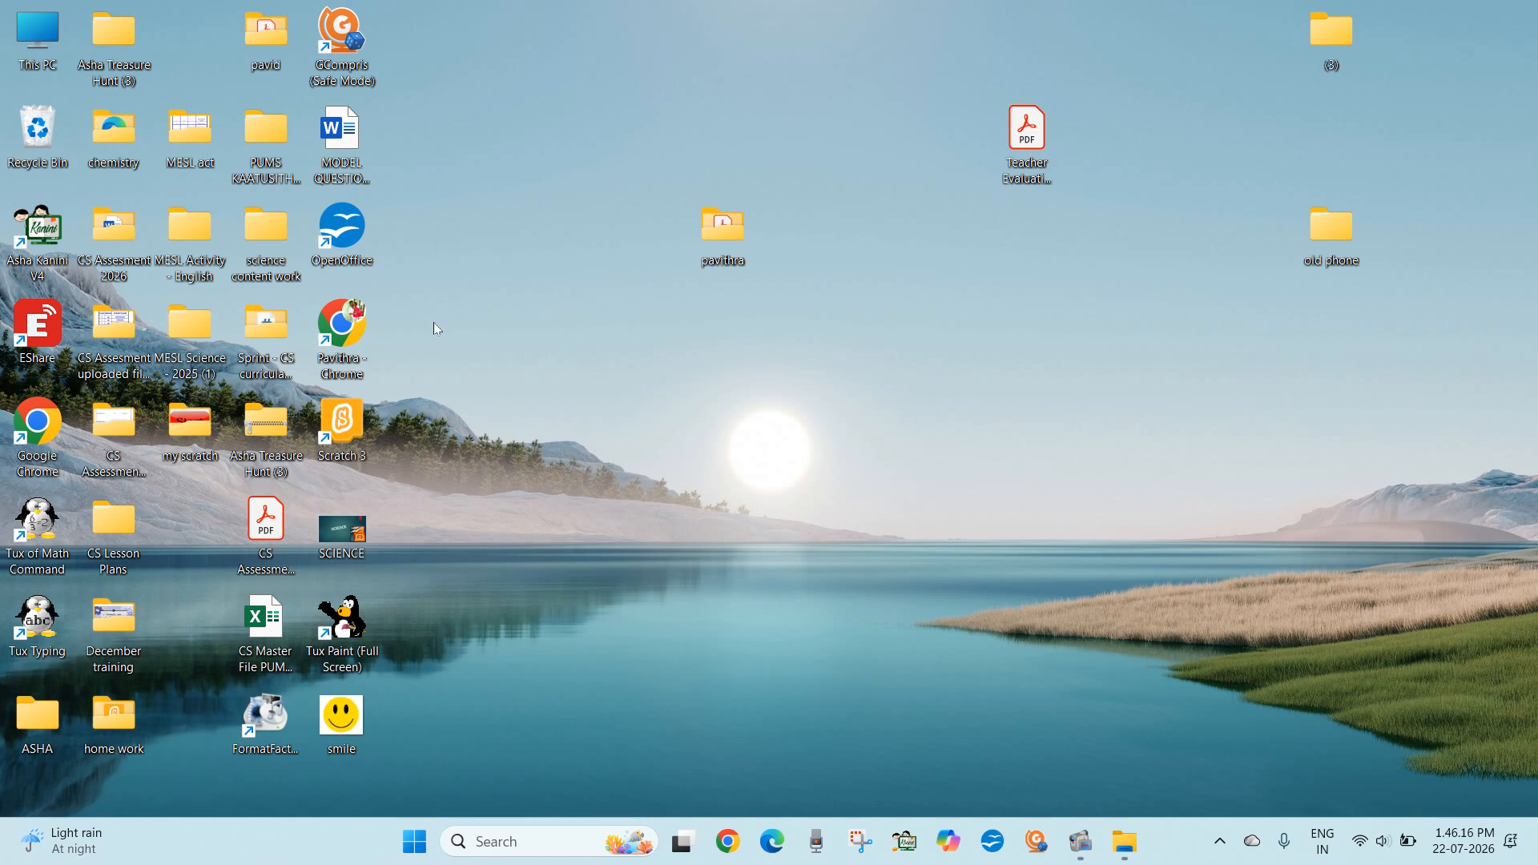
Step: Open Chrome, search Google for "chat gpt" and go to the ChatGPT website
double_click(349, 326)
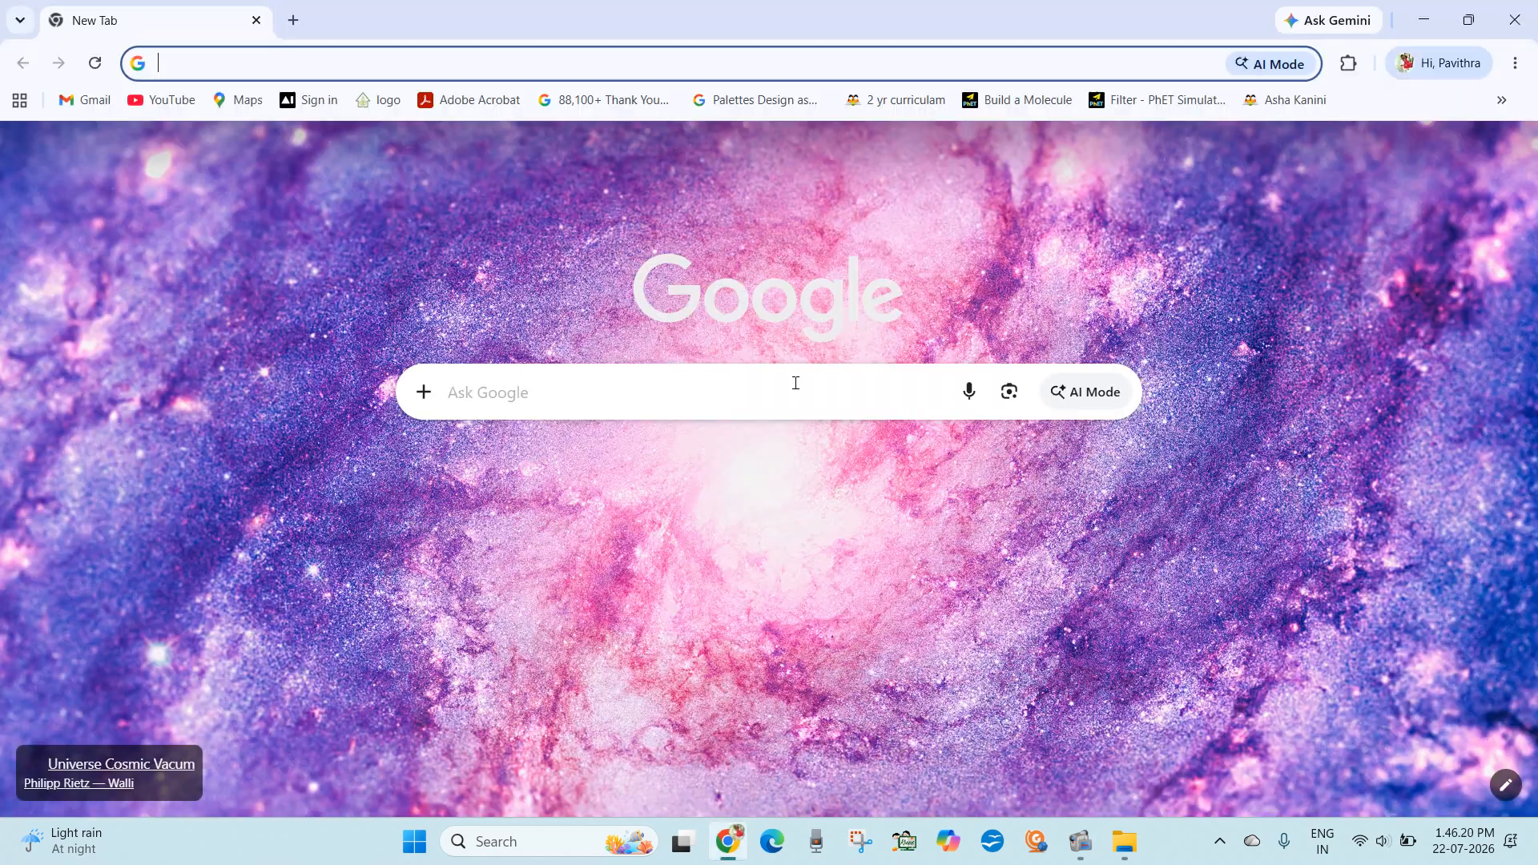
left_click(663, 401)
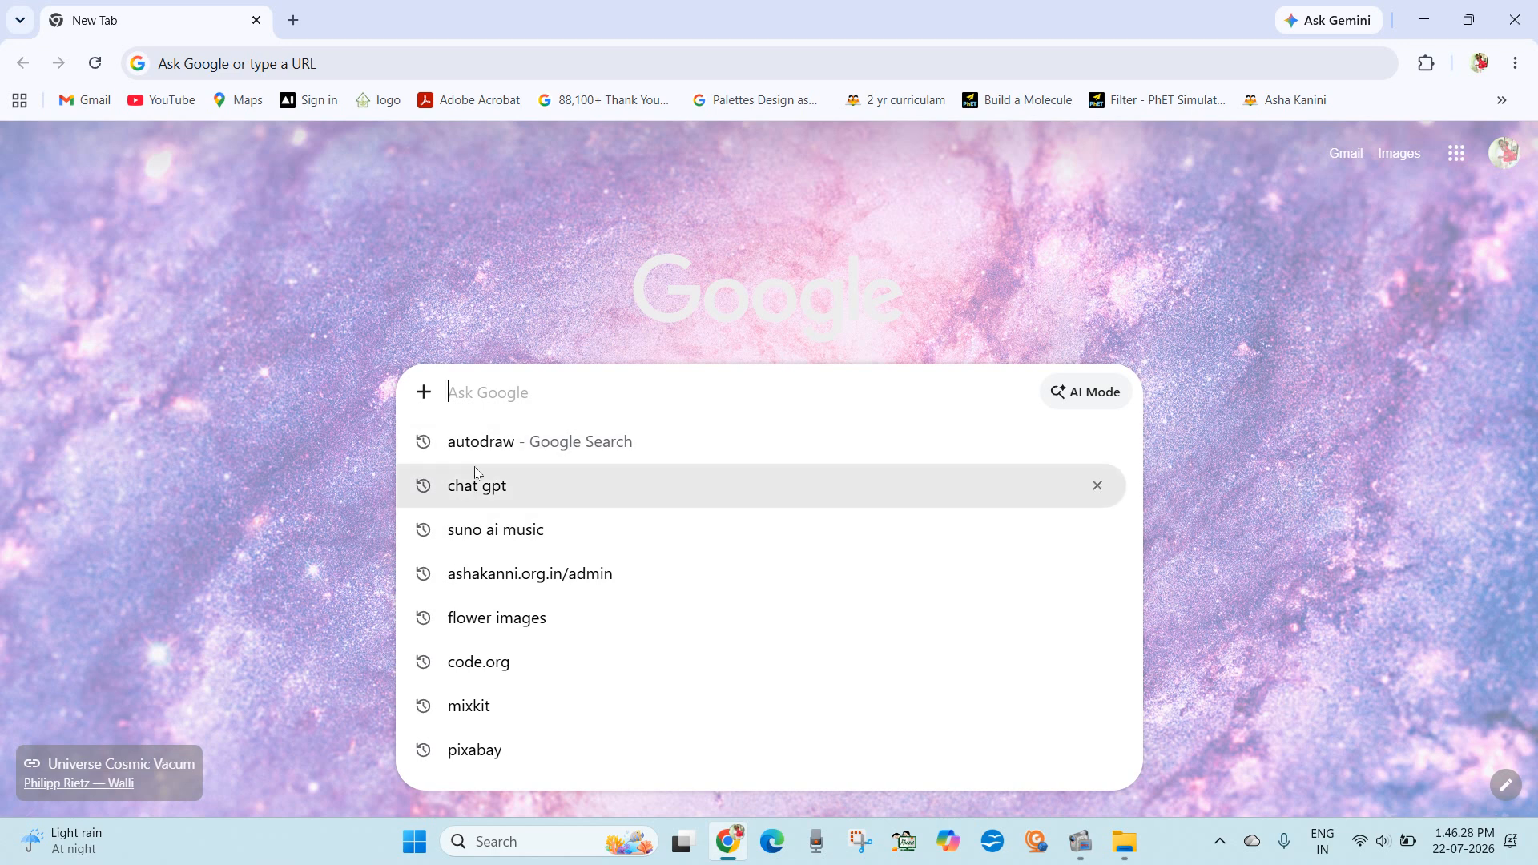
left_click(489, 492)
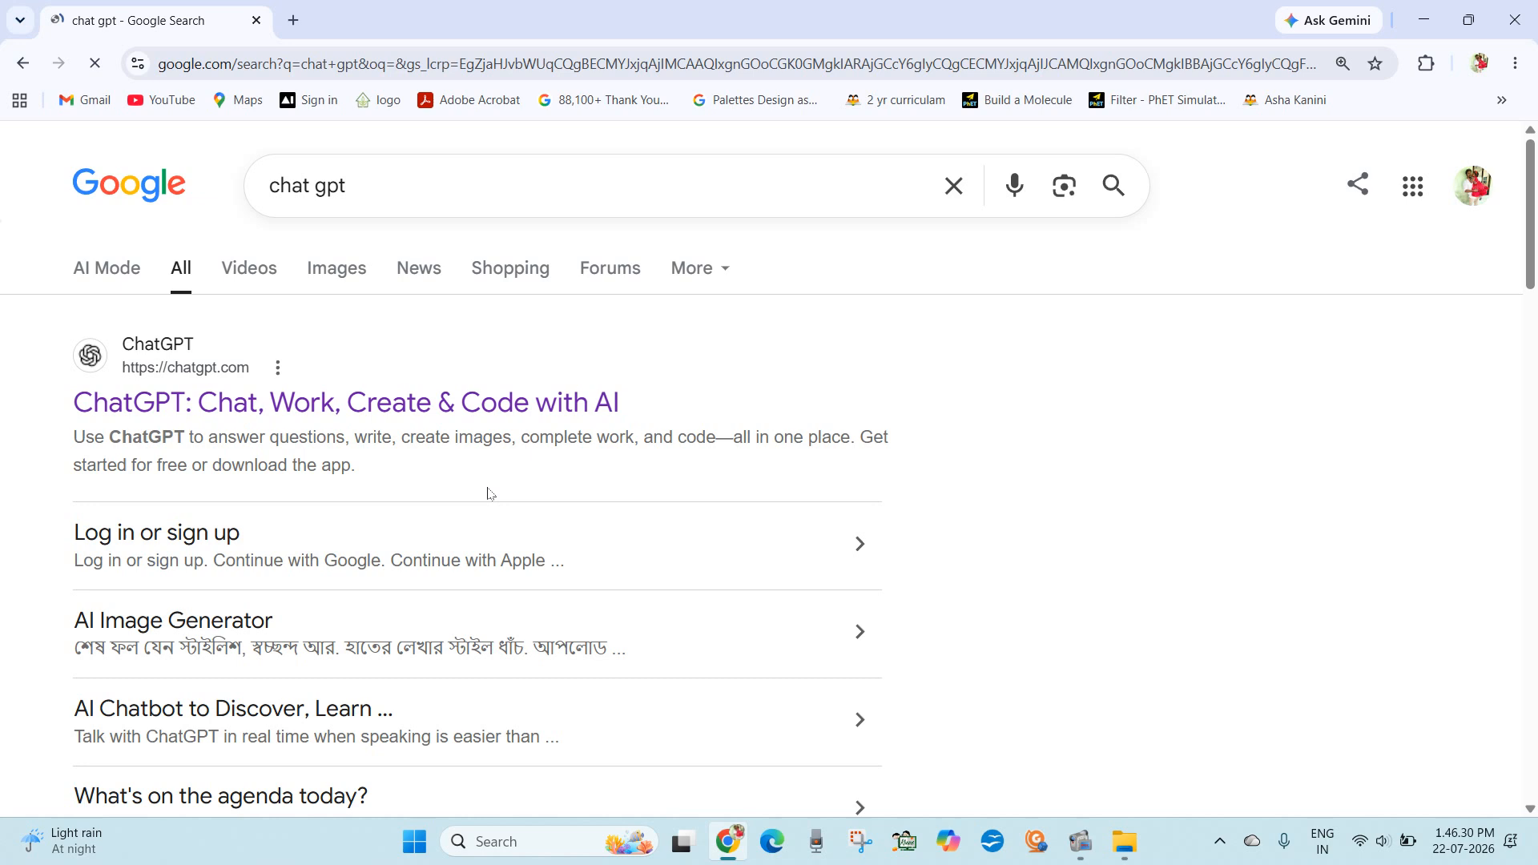
left_click(171, 405)
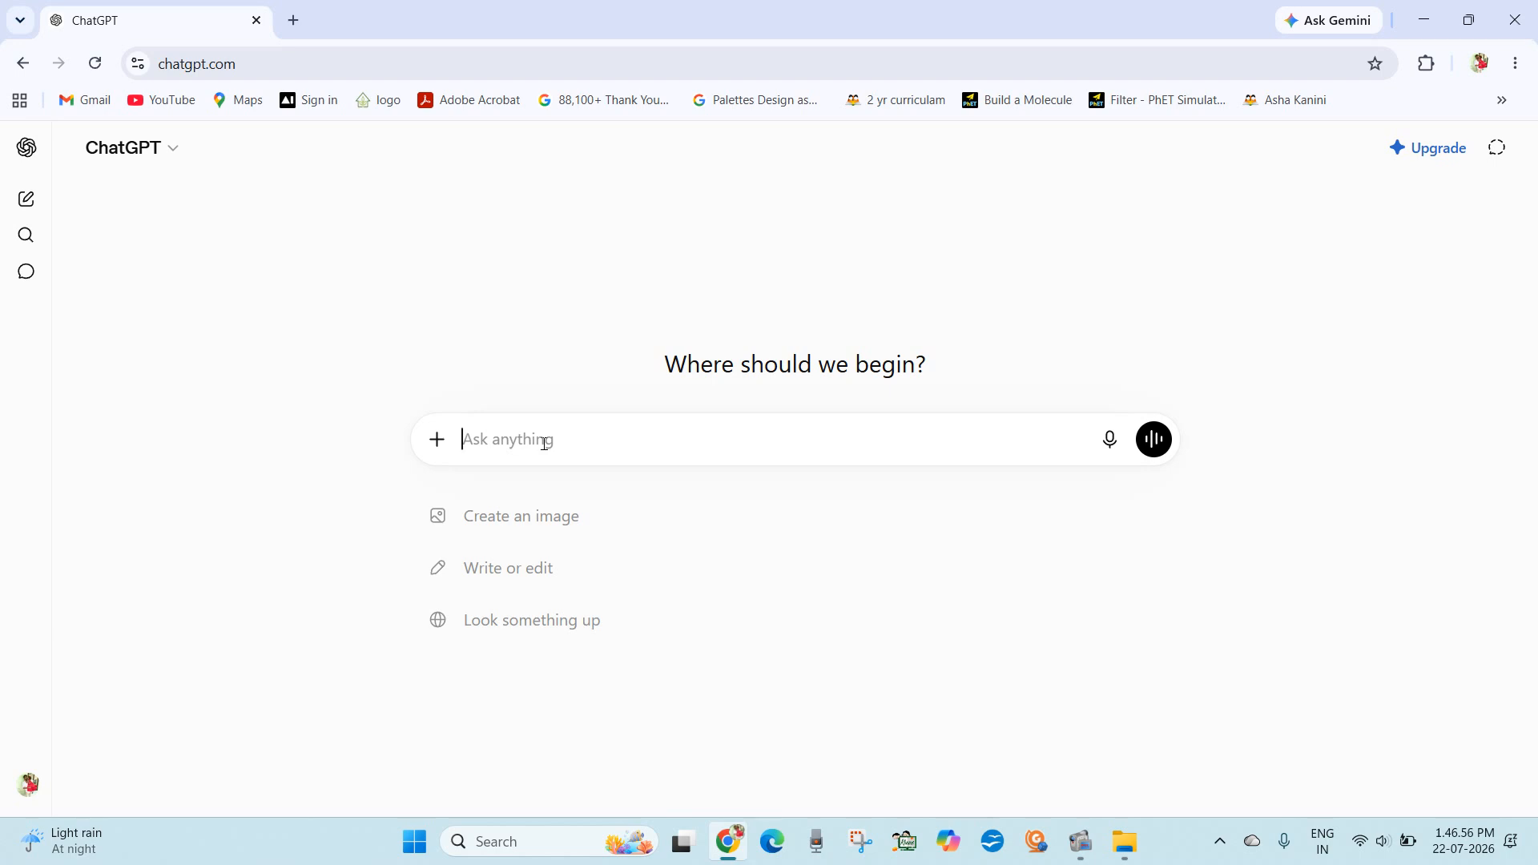
Step: Ask ChatGPT "give me the prompt for suno music about appa 50 lines in tamil"
type("give me the p")
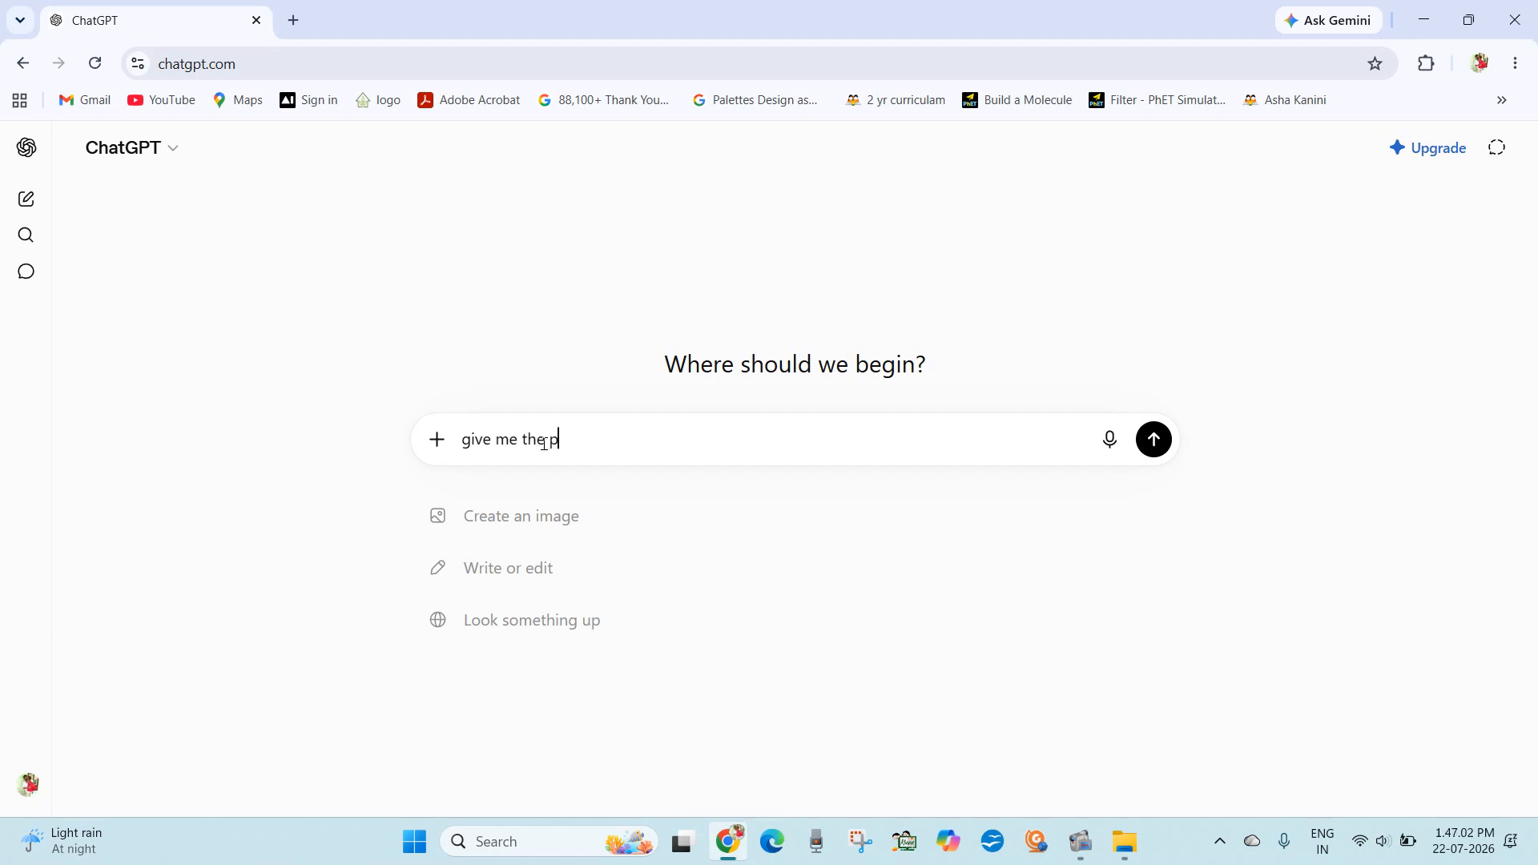
type("rompt for suno music ")
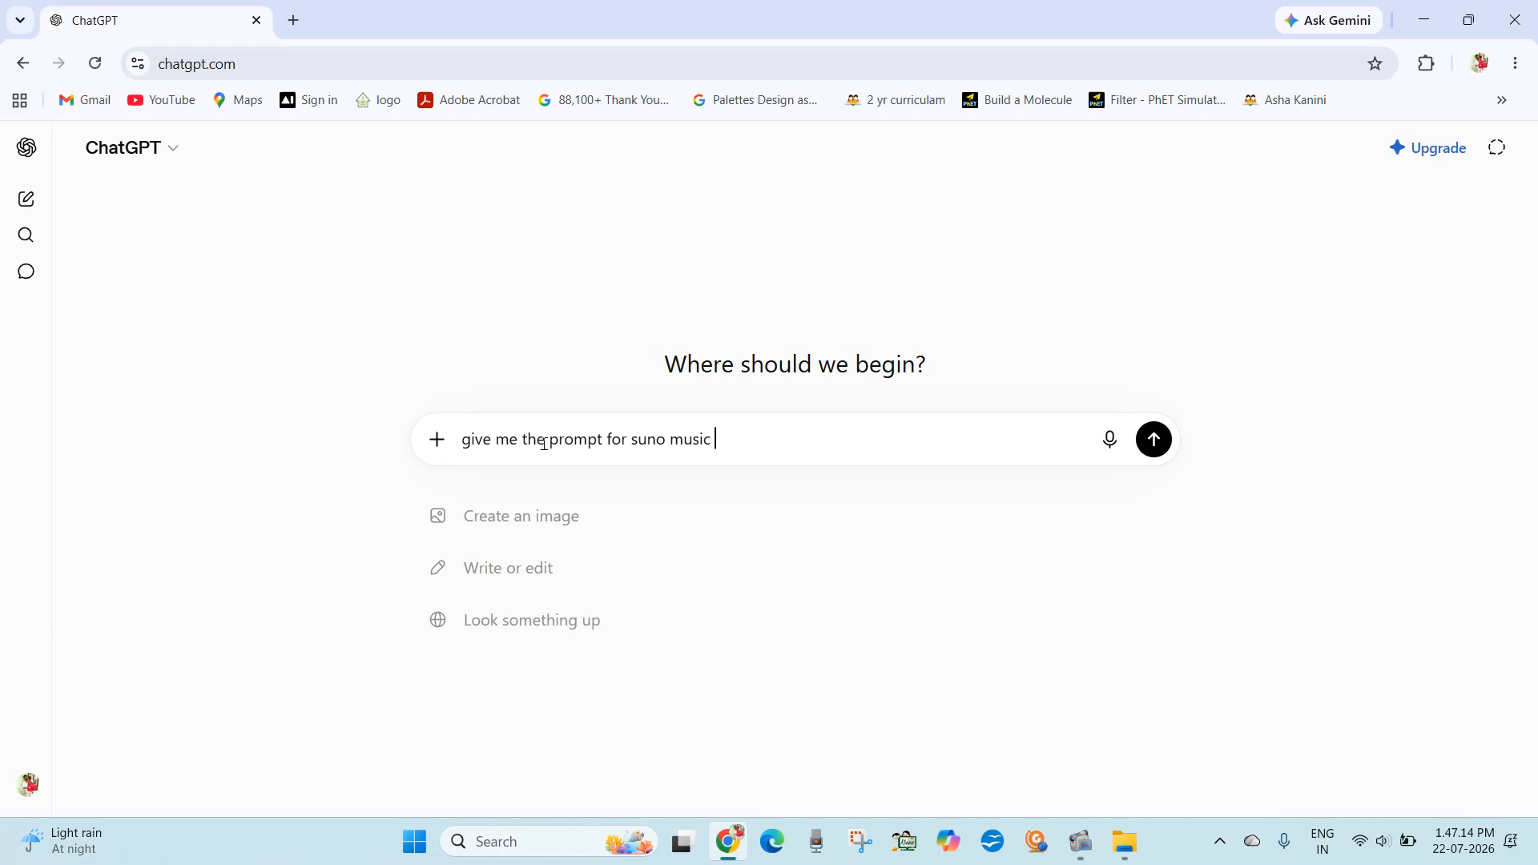
type("about appa")
type("50line")
key("BackSpace")
key("BackSpace")
key("BackSpace")
key("BackSpace")
key("BackSpace")
type("lines")
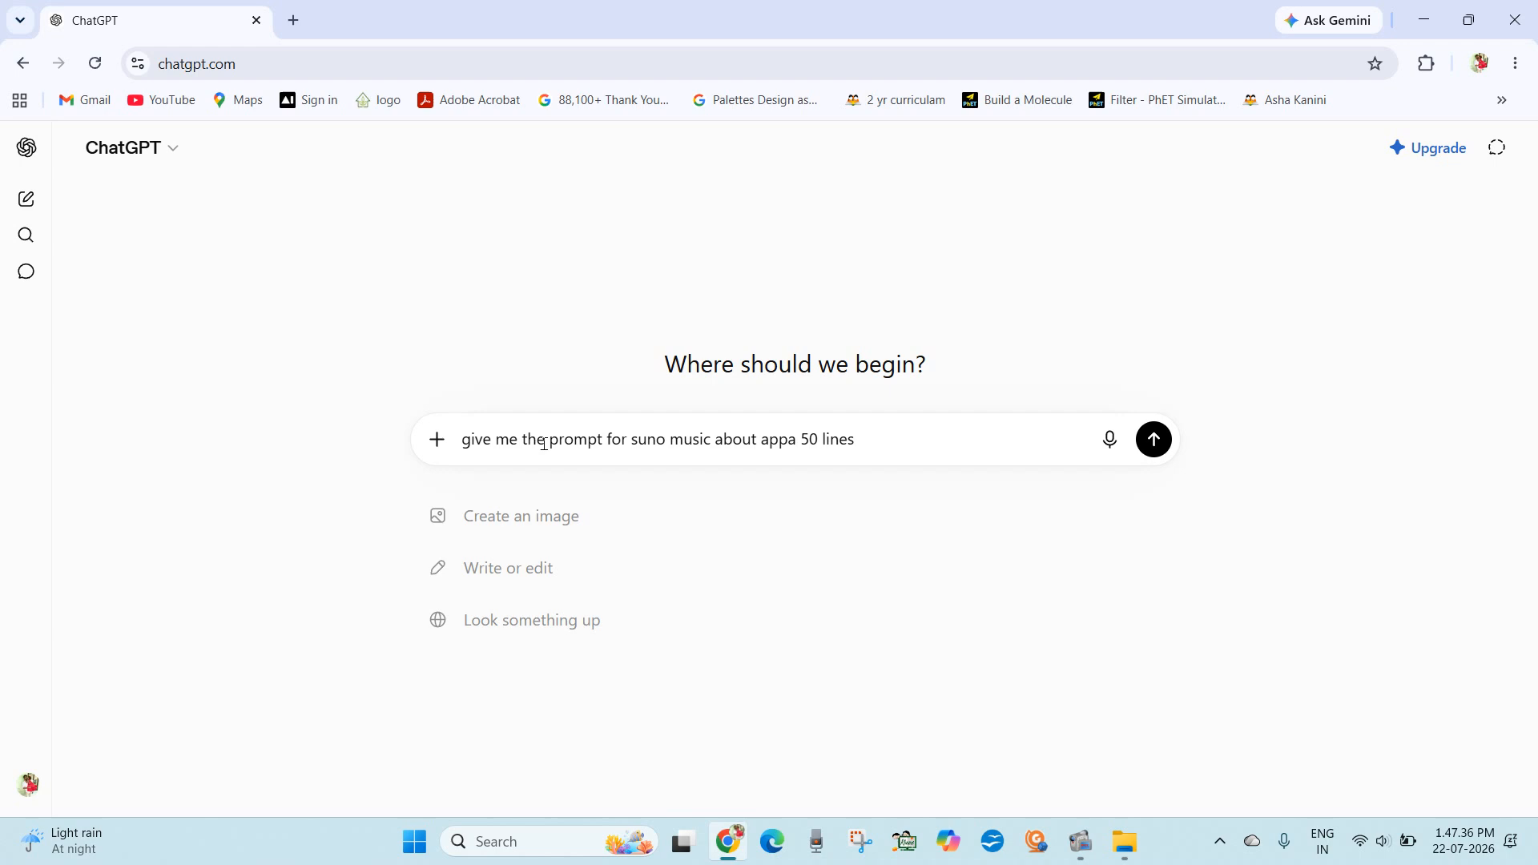
type(" in tamil")
key("Return")
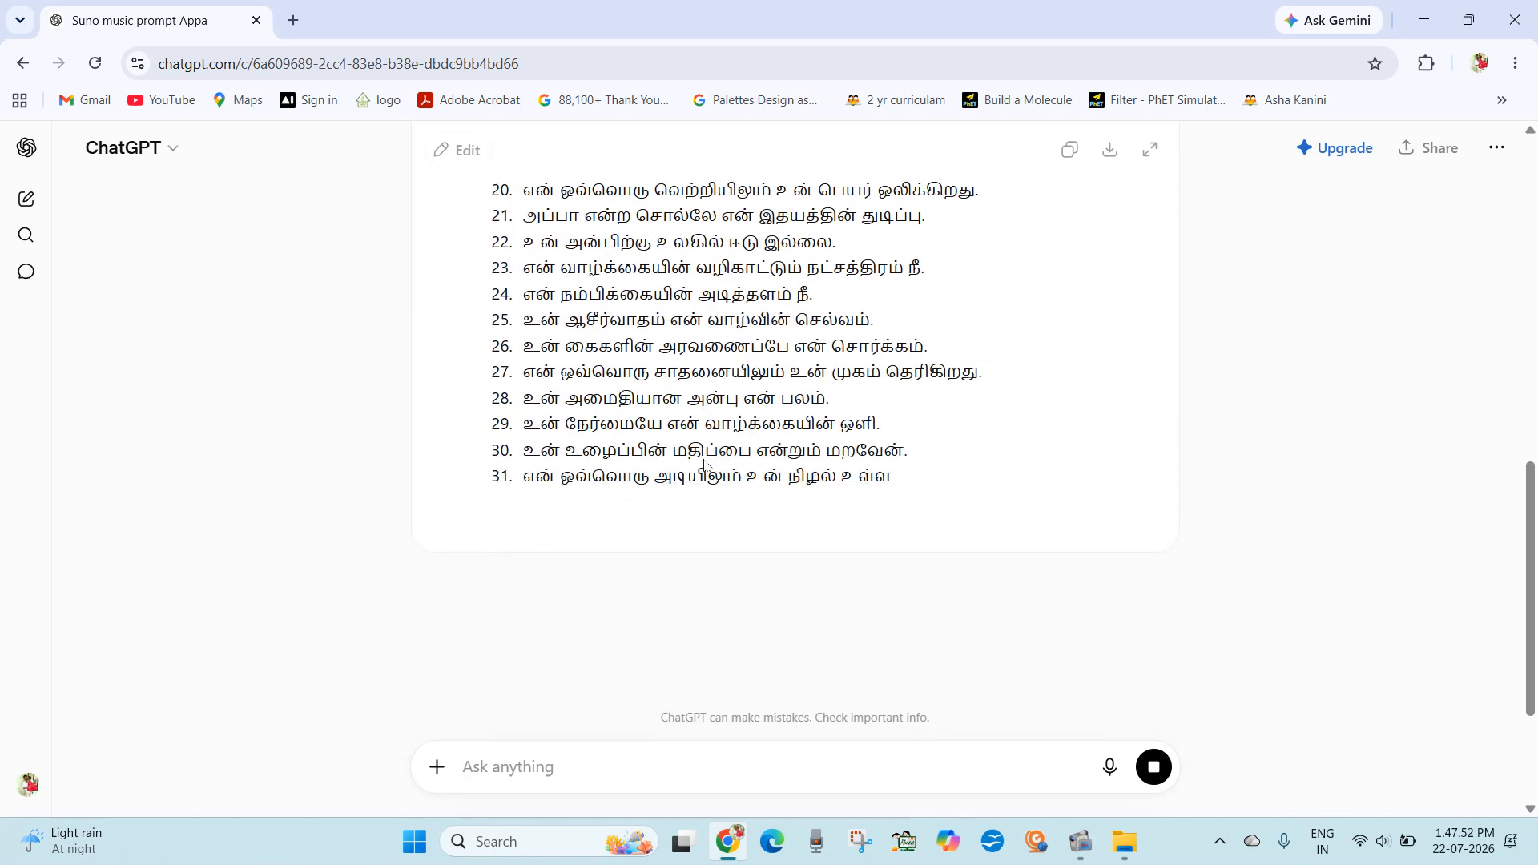
Step: Review the generated Tamil song prompt through its ending chorus and copy the whole text
scroll(704, 465, "up", 10)
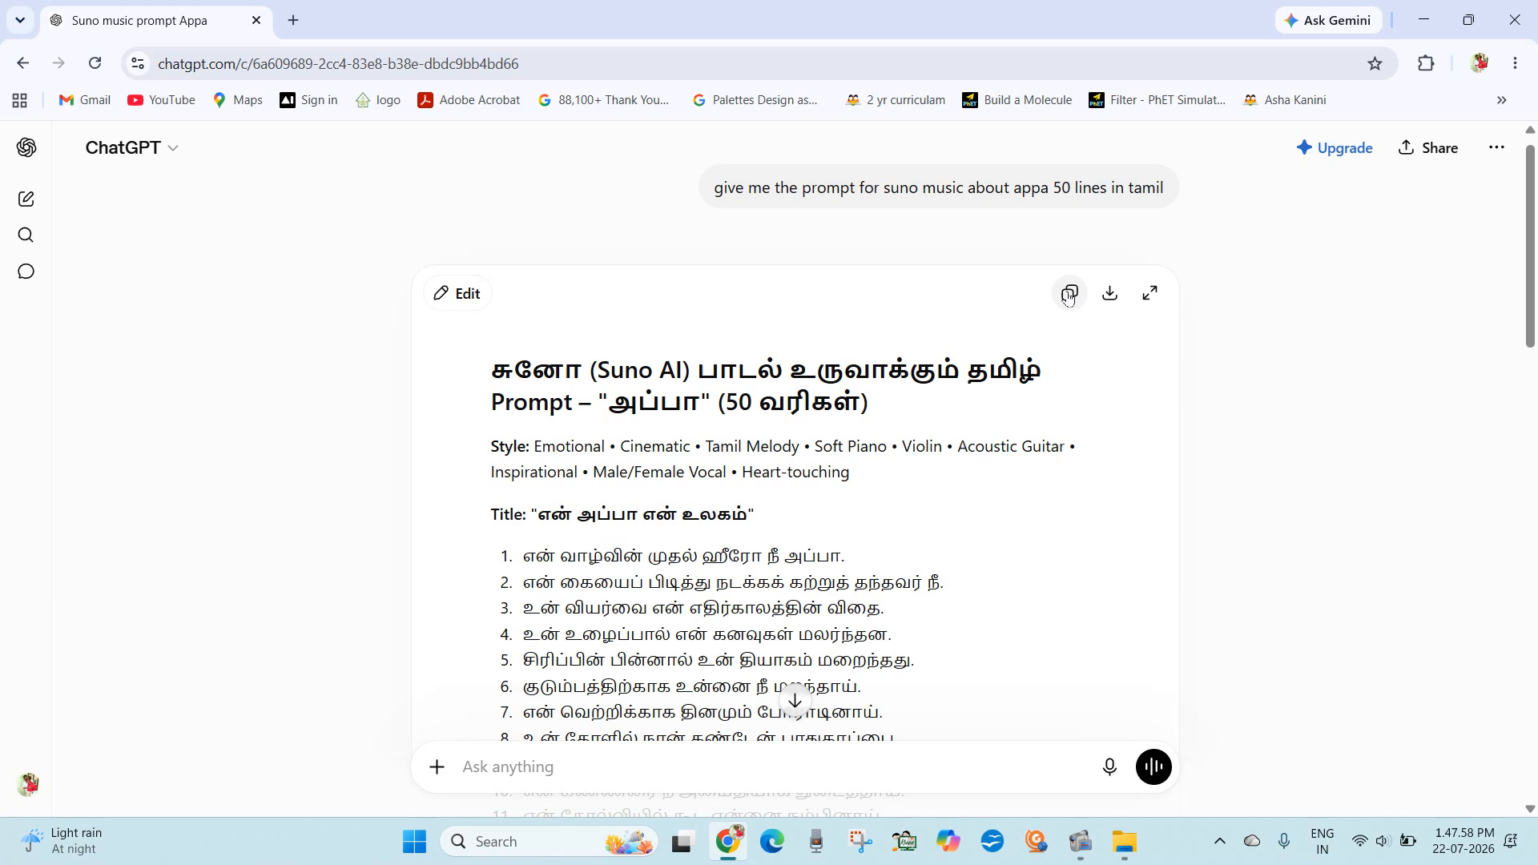
scroll(905, 440, "down", 15)
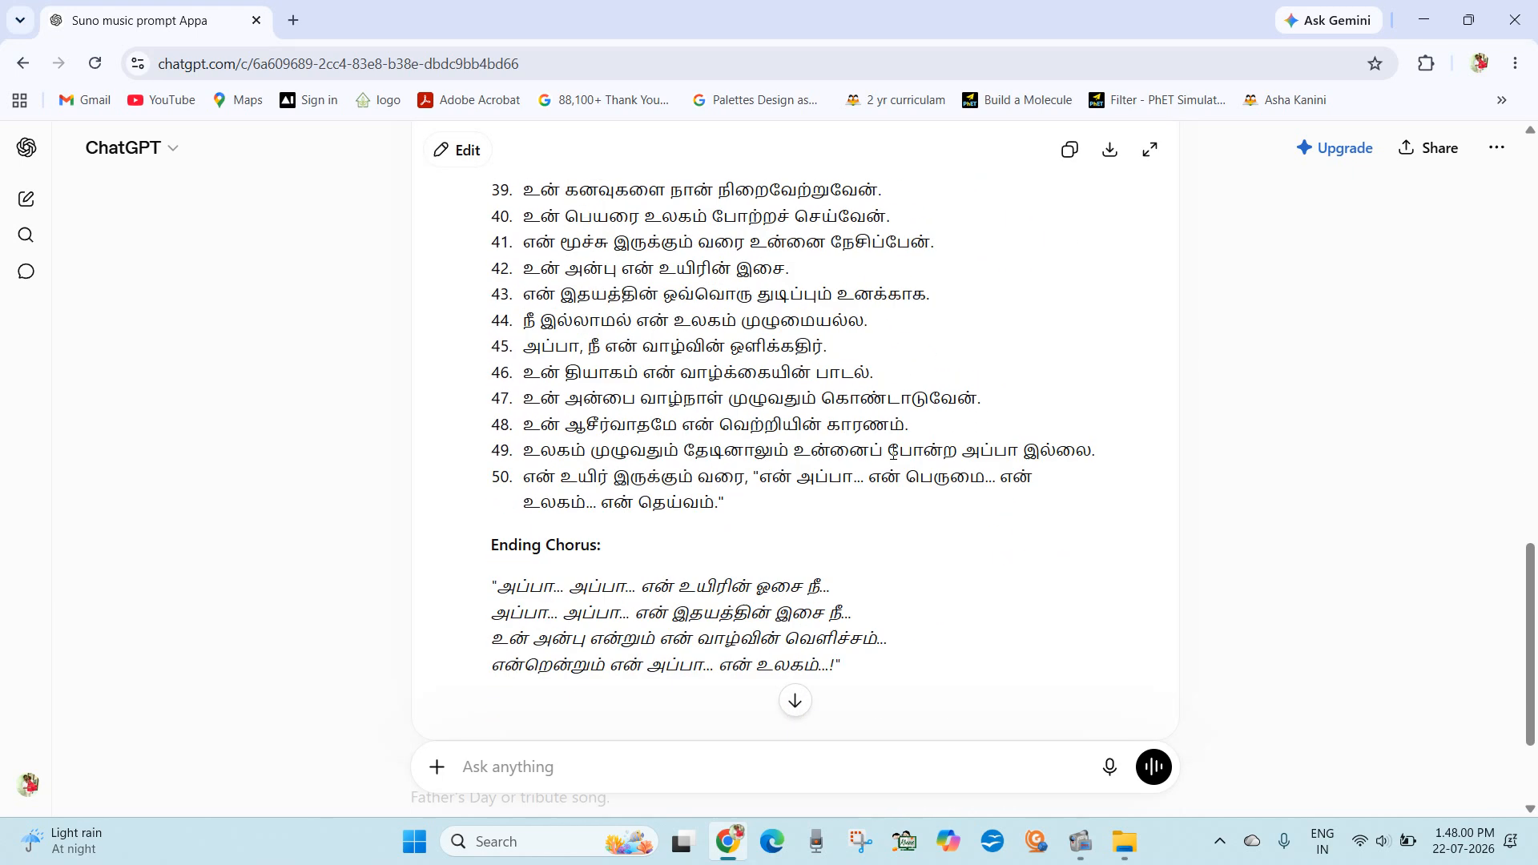
scroll(816, 305, "down", 1)
scroll(816, 305, "up", 10)
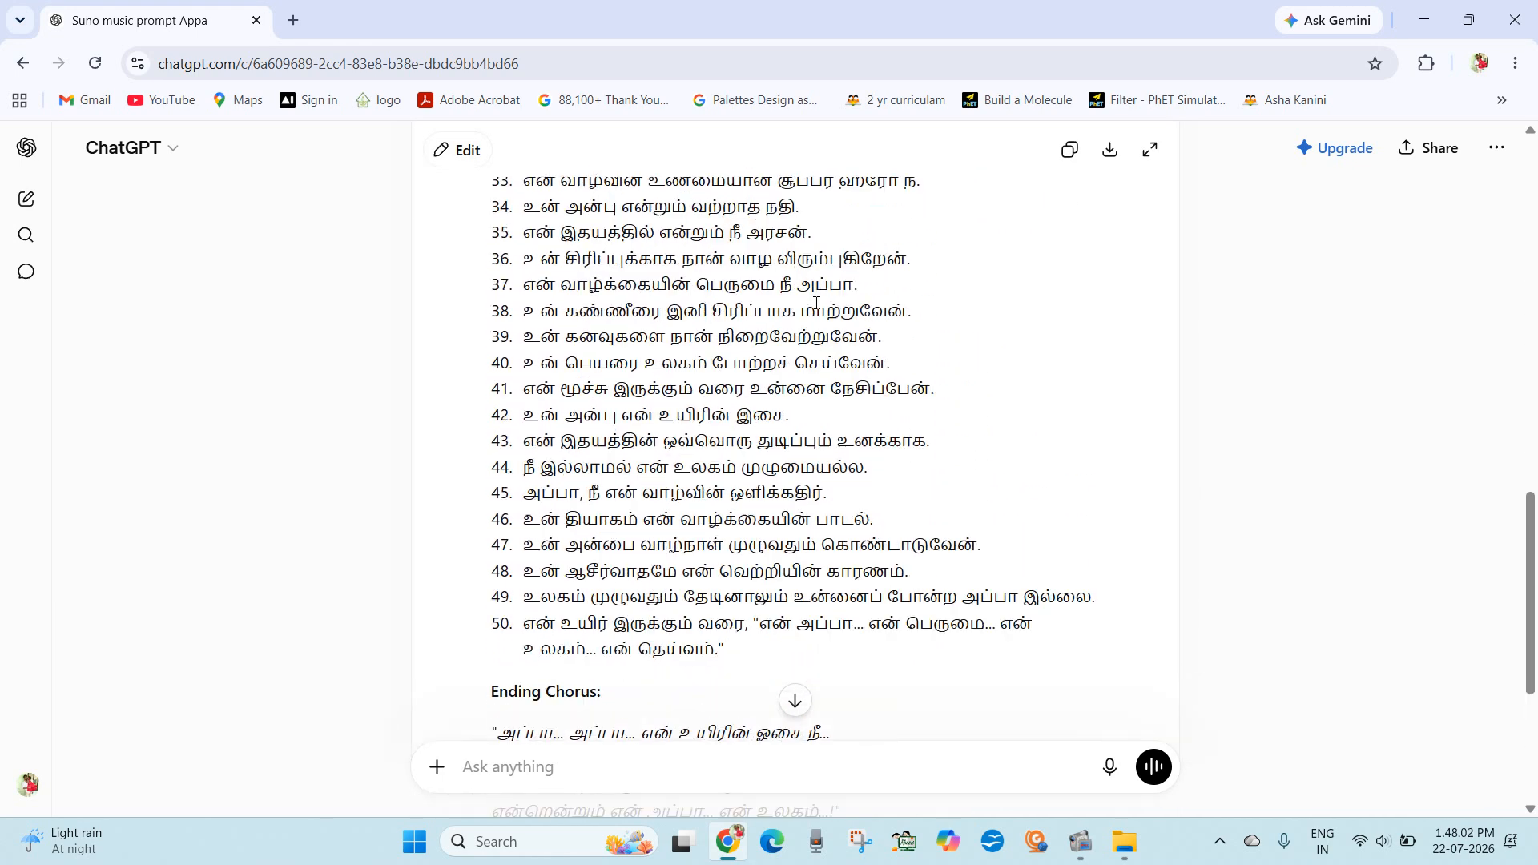
left_click(1064, 153)
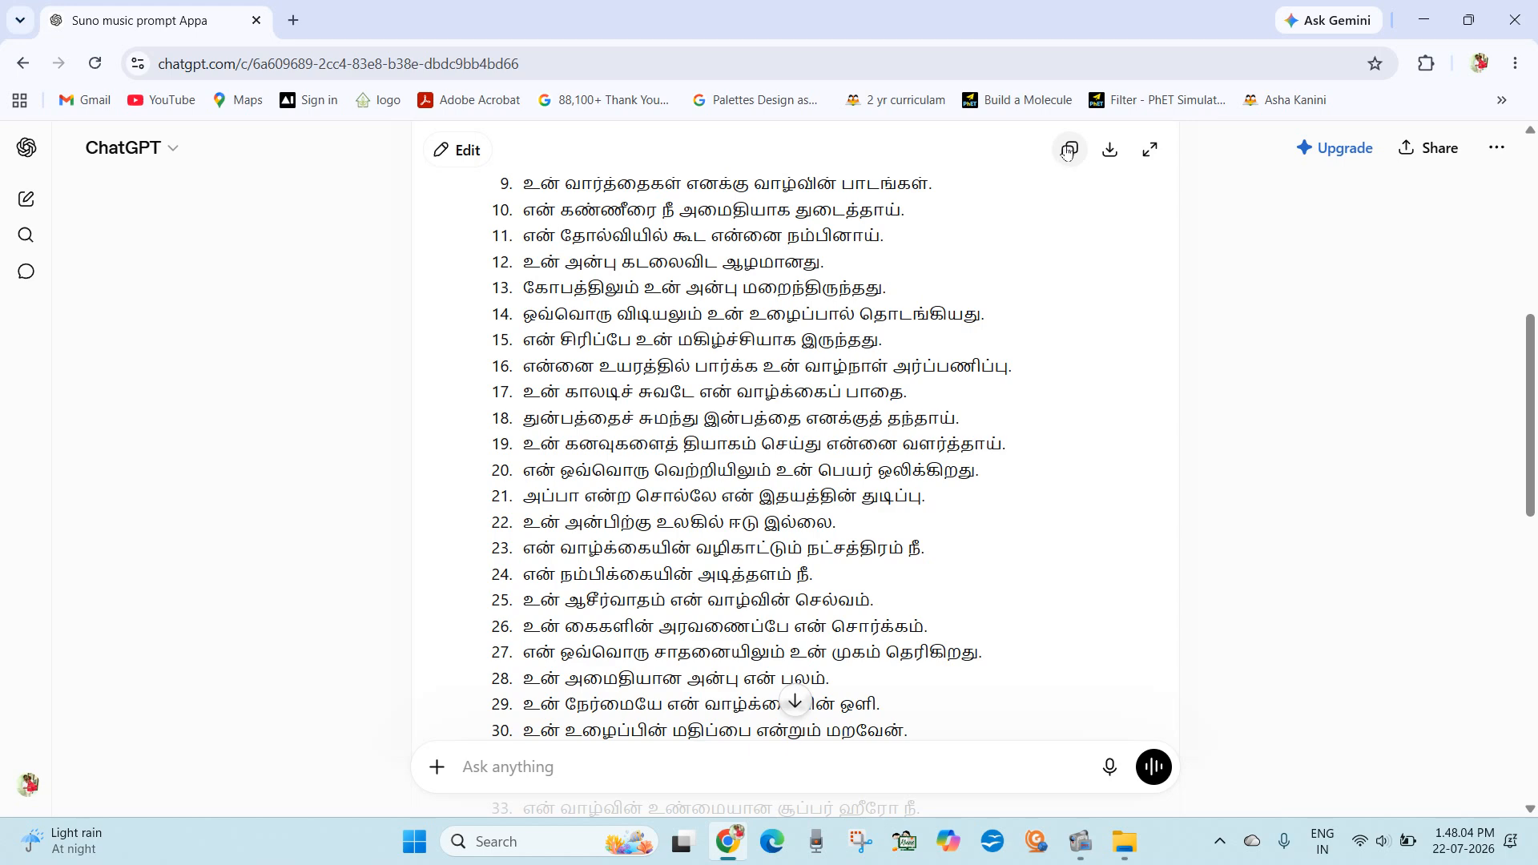
scroll(851, 194, "up", 8)
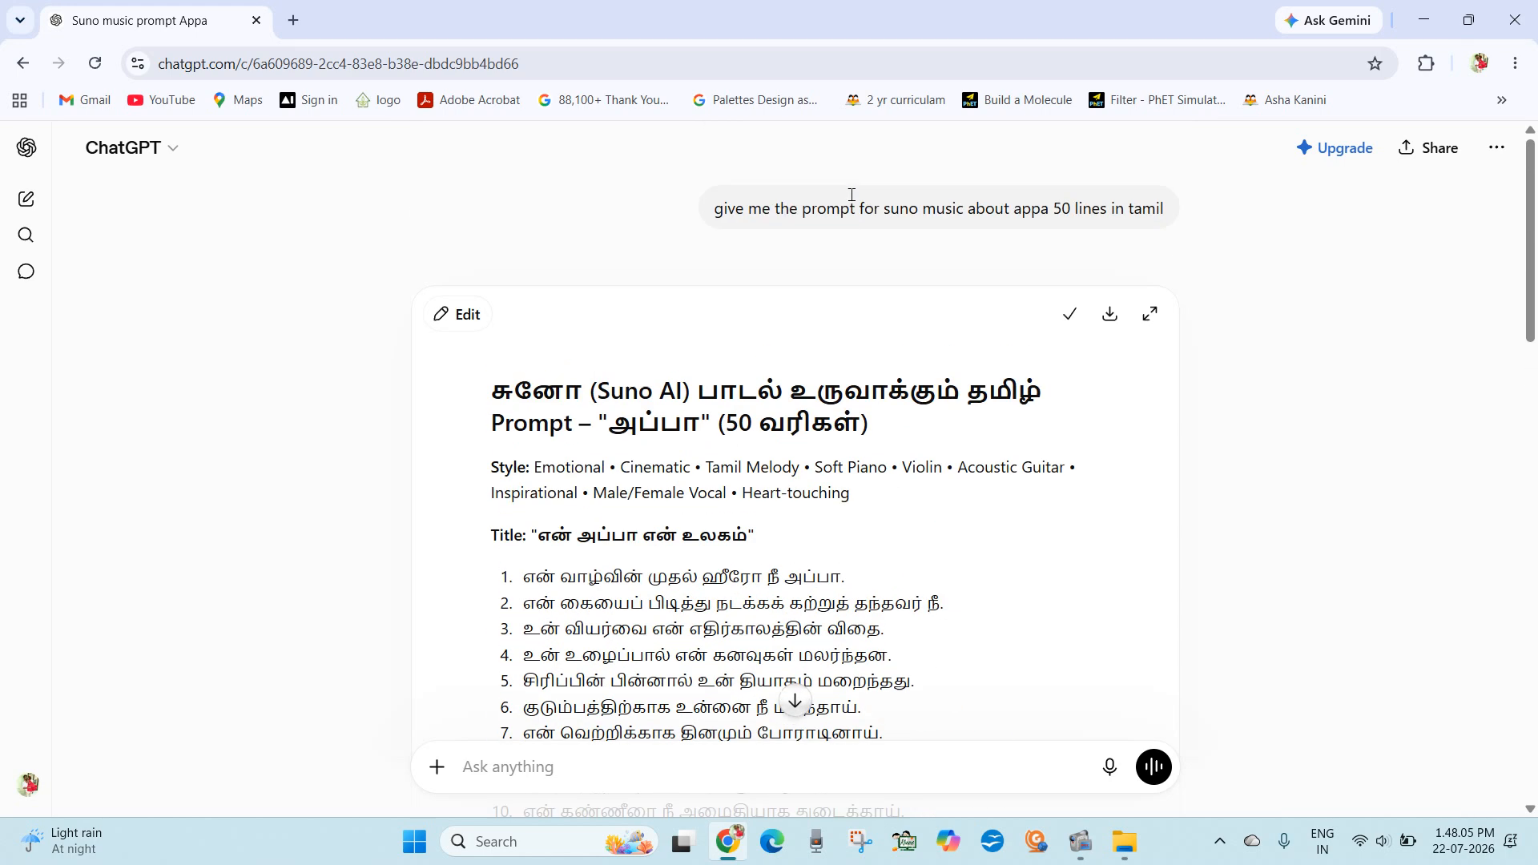
Step: In a new browser tab, search Google for "suno" and open the Suno AI Music Generator site
left_click(294, 20)
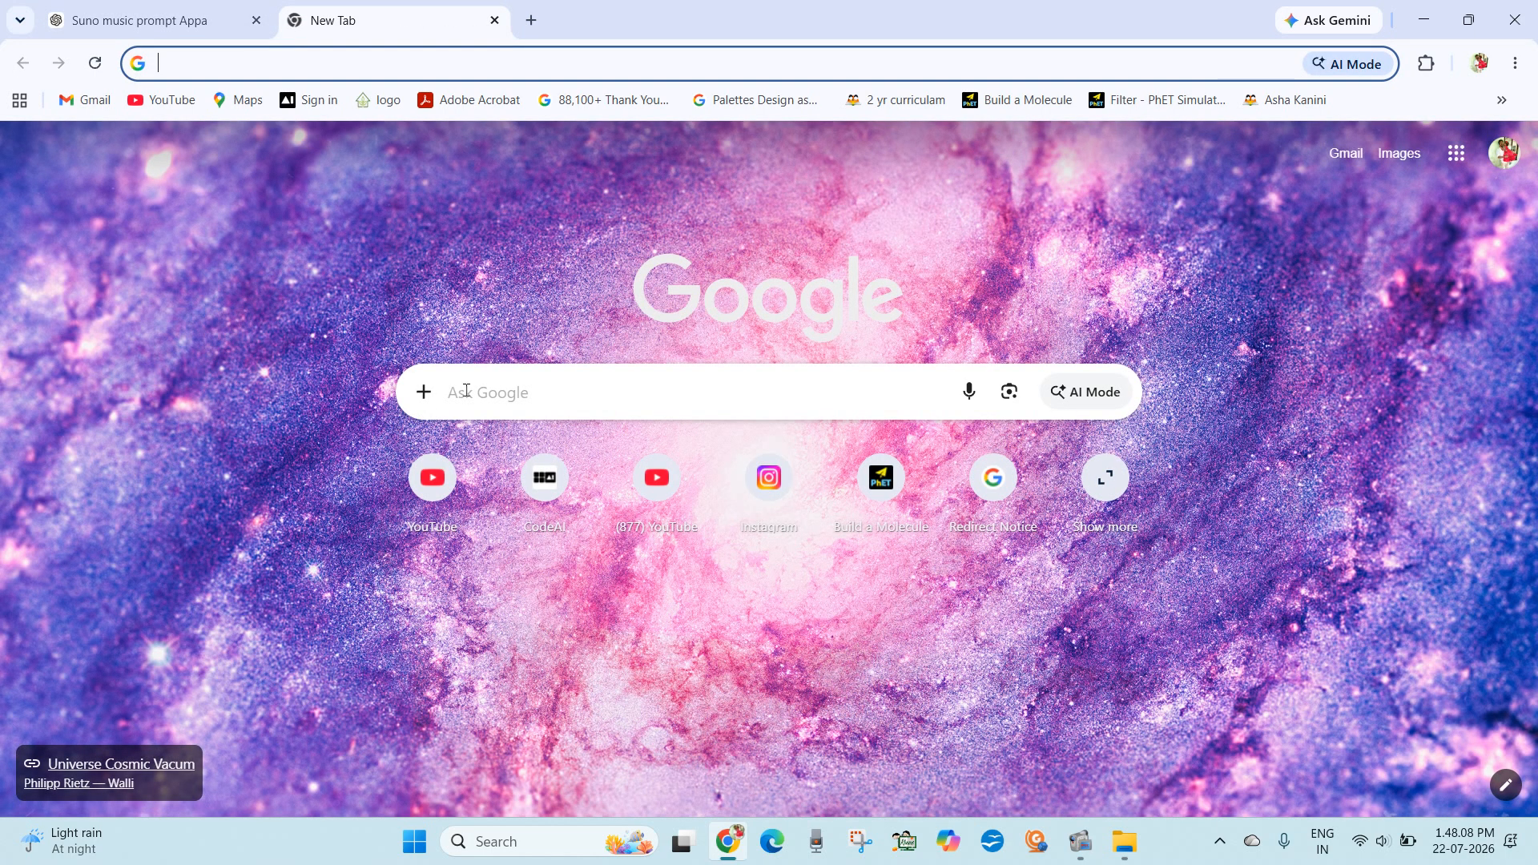
left_click(474, 382)
type("s")
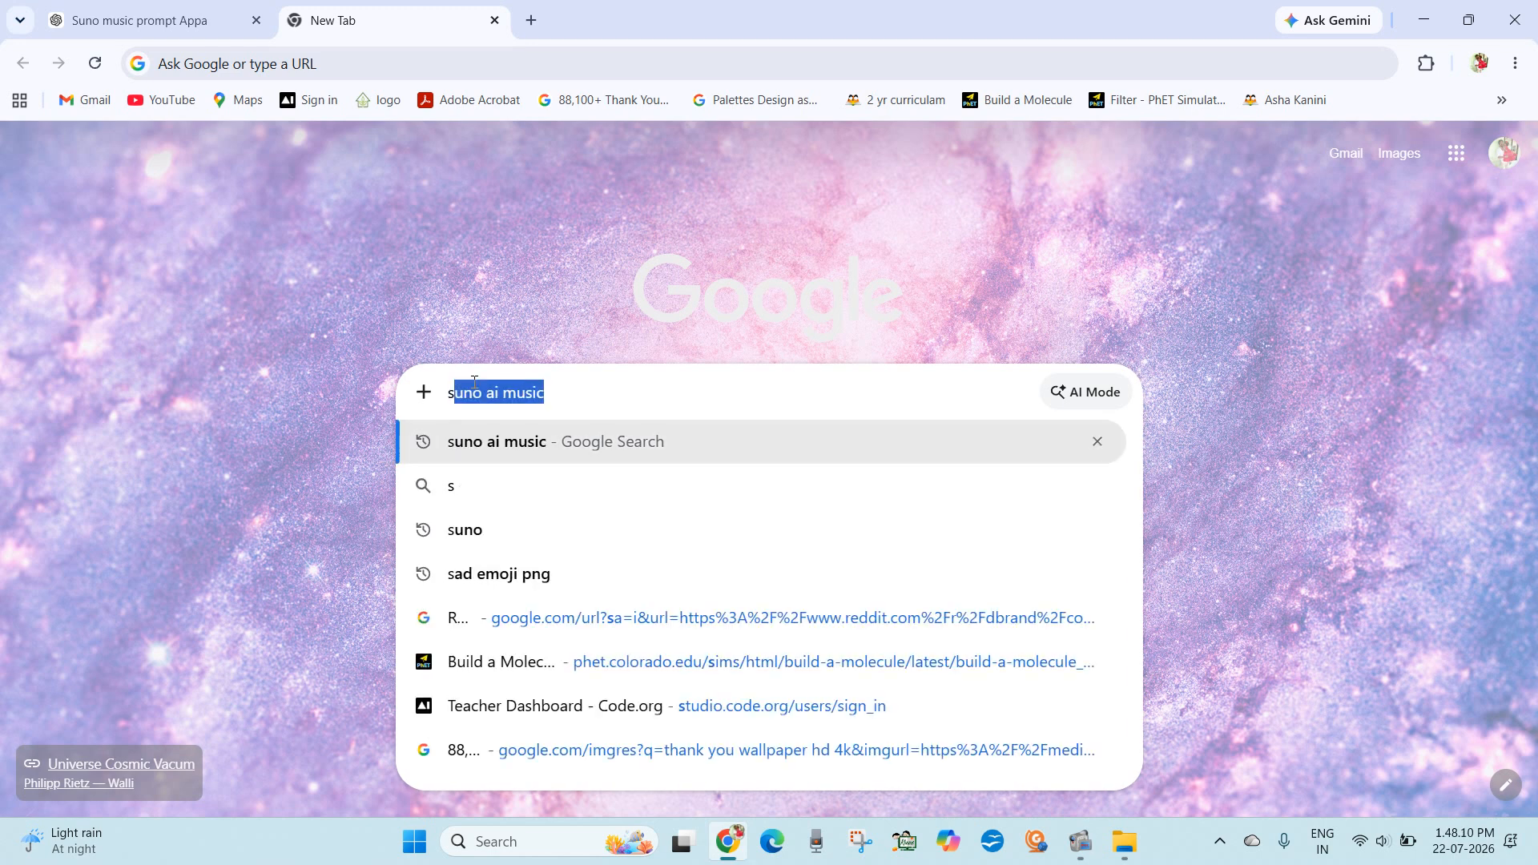
type("uno")
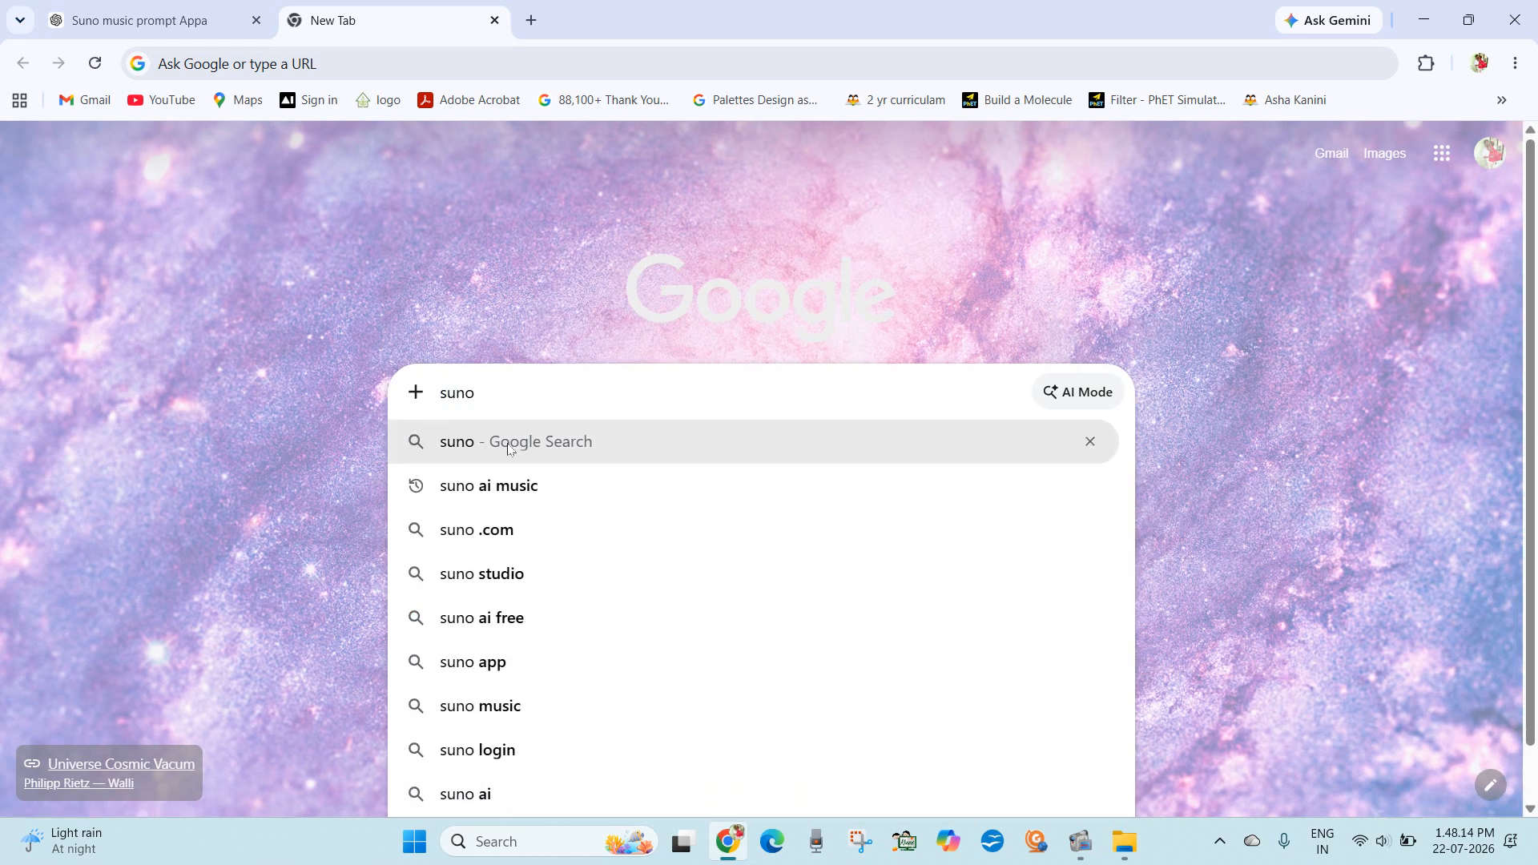
left_click(508, 446)
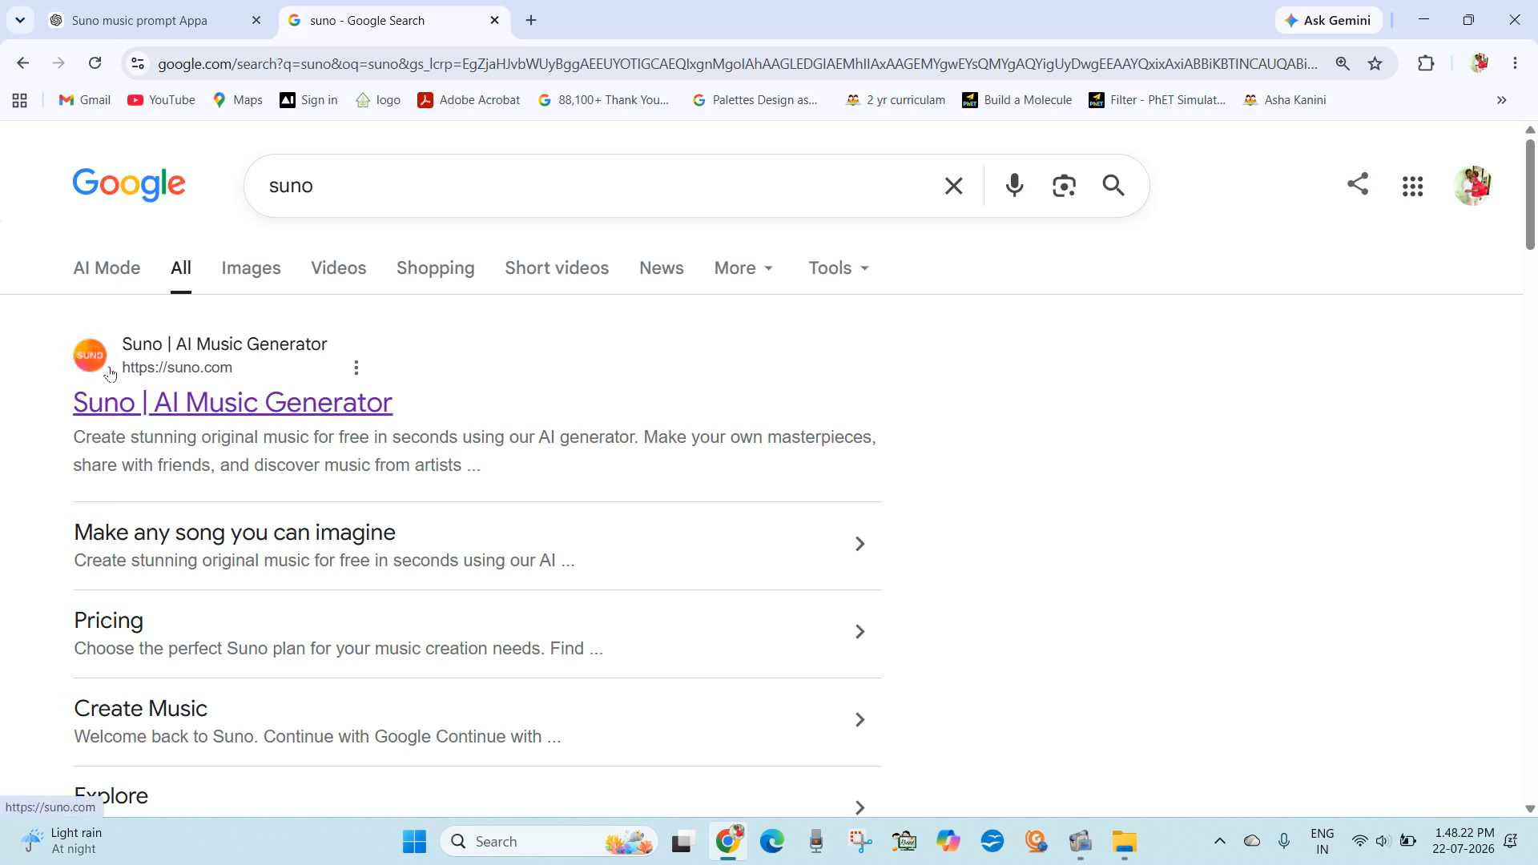
left_click(183, 403)
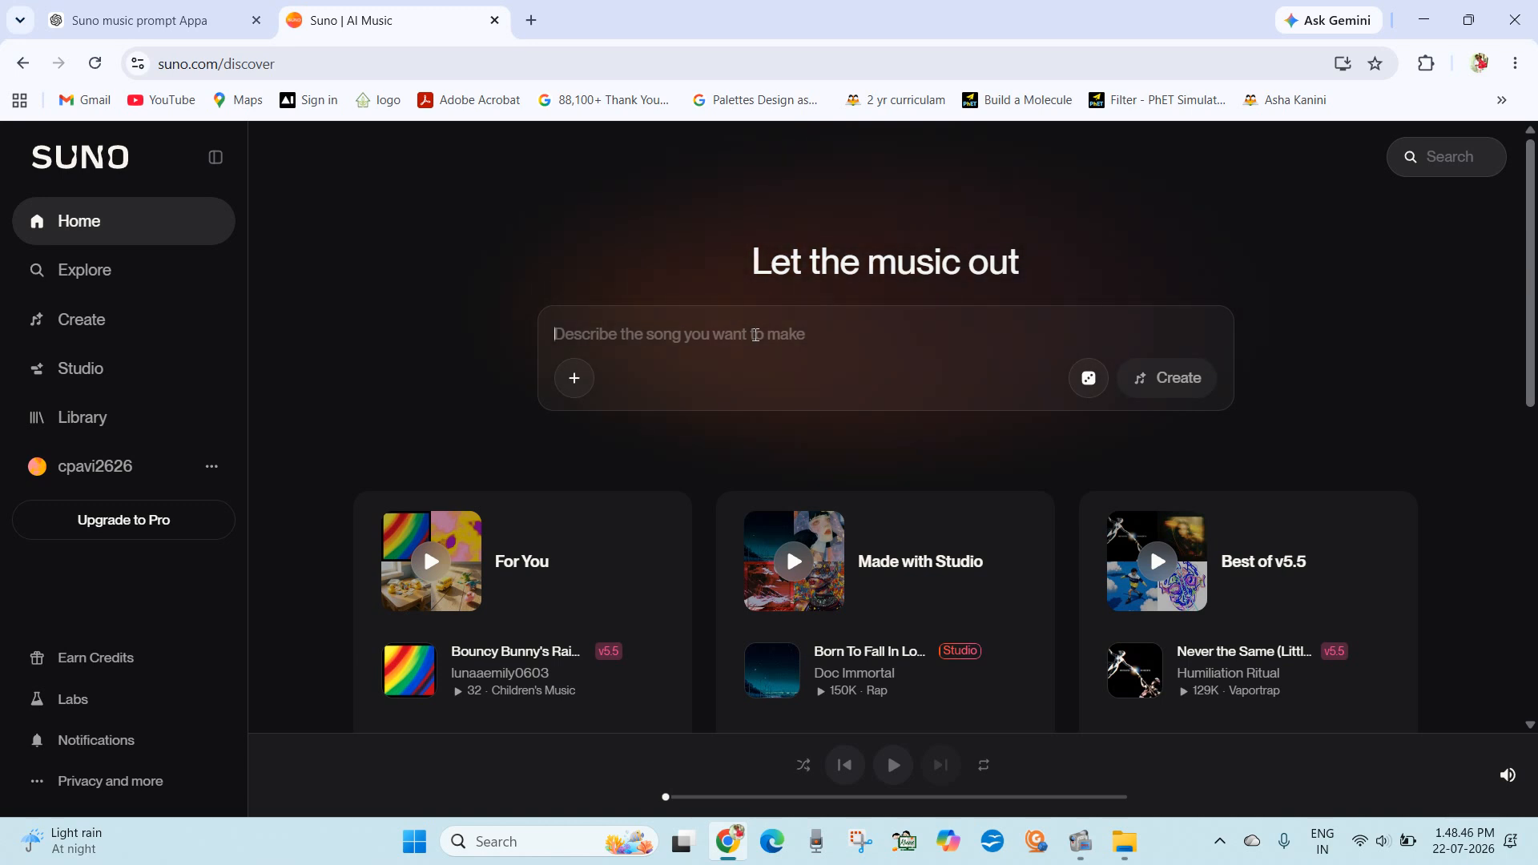
Step: Create a song from the description "songs for female voice"
type("song")
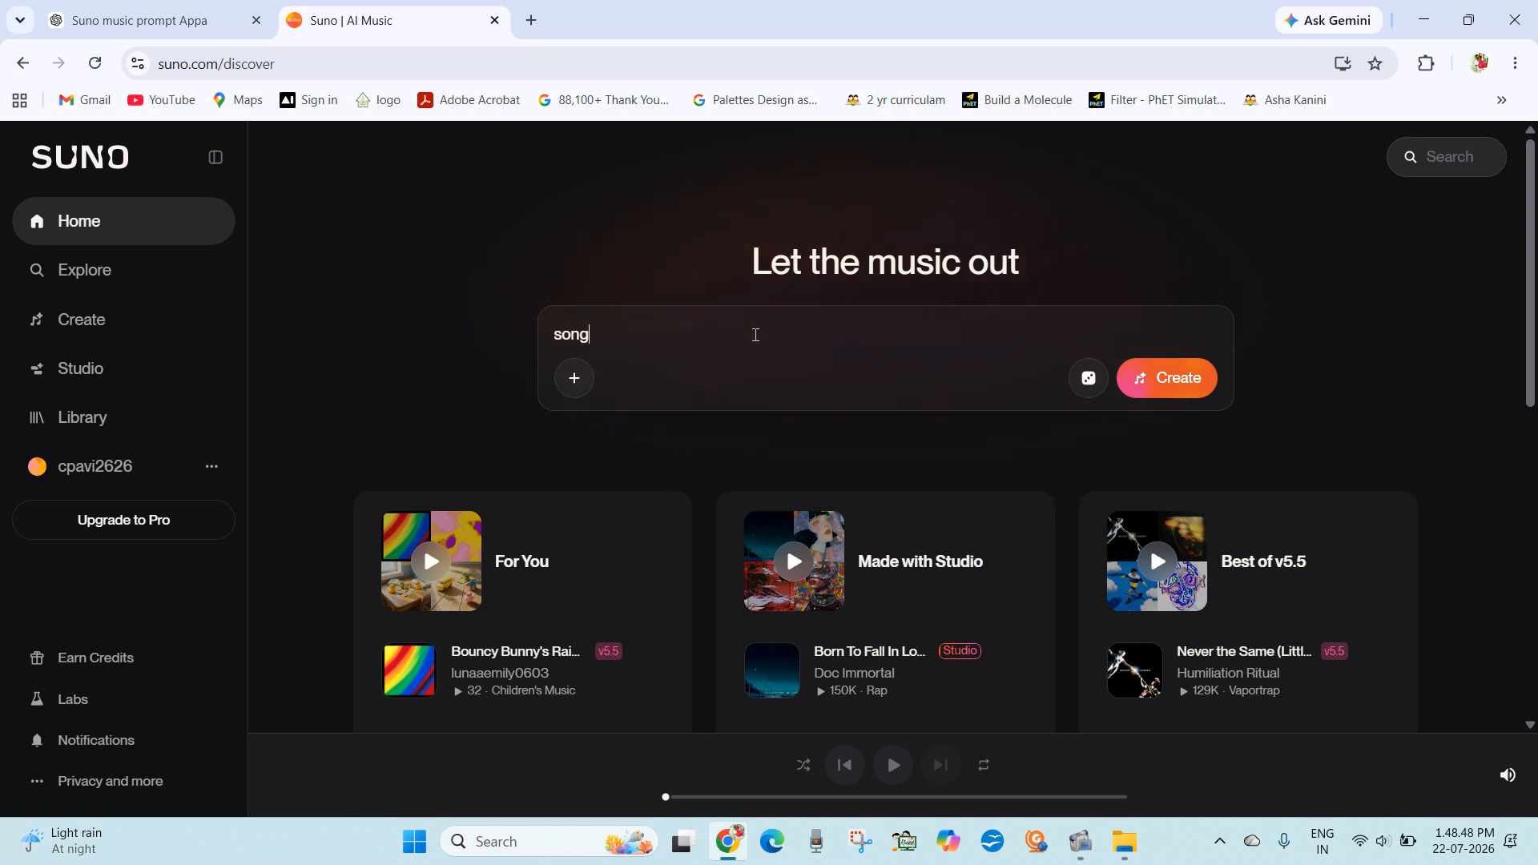
type("s for female")
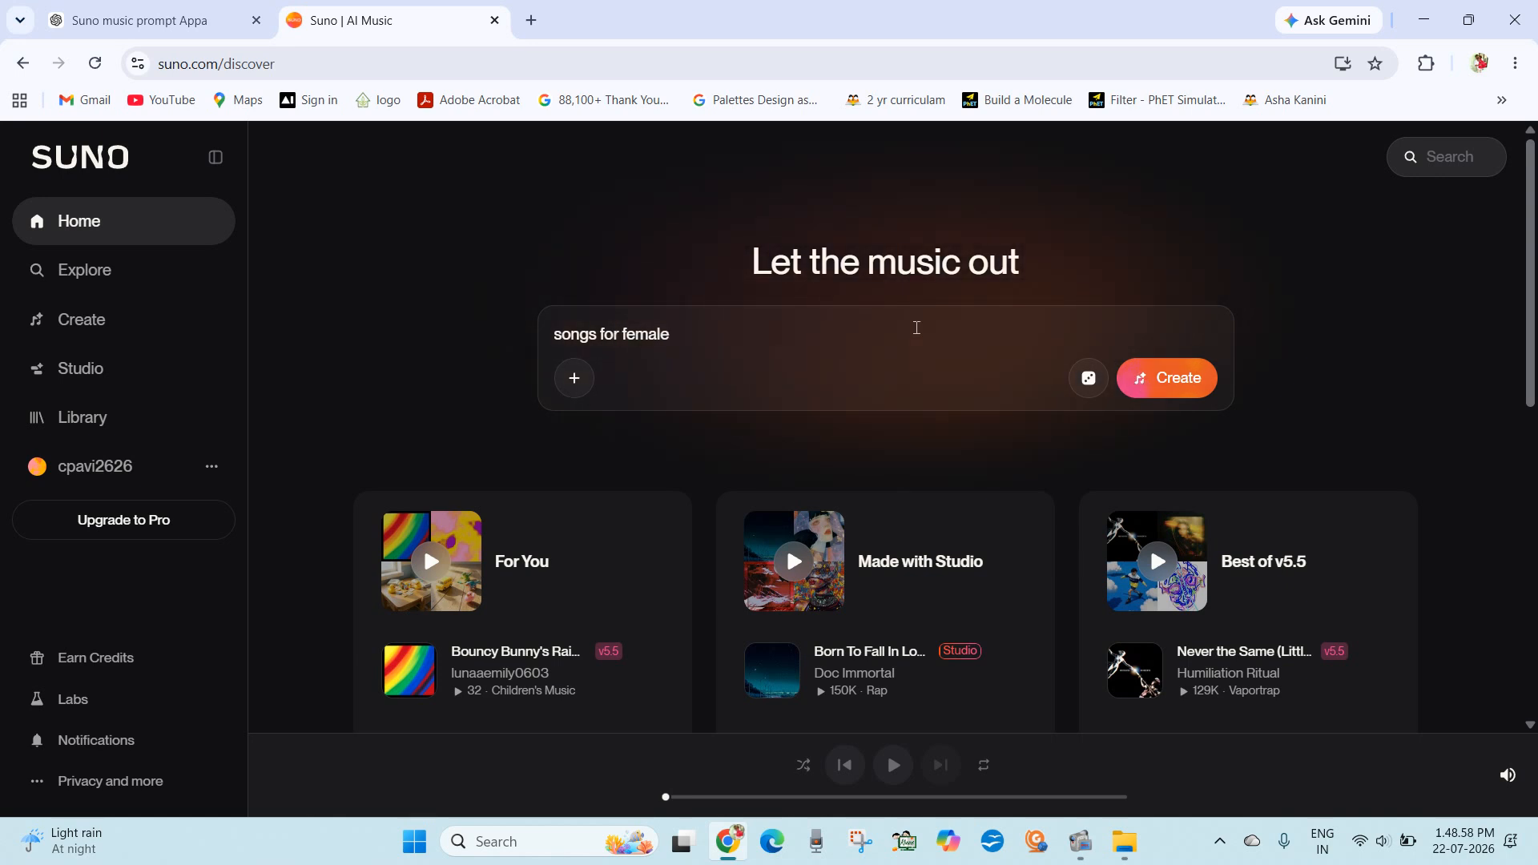
type("voice")
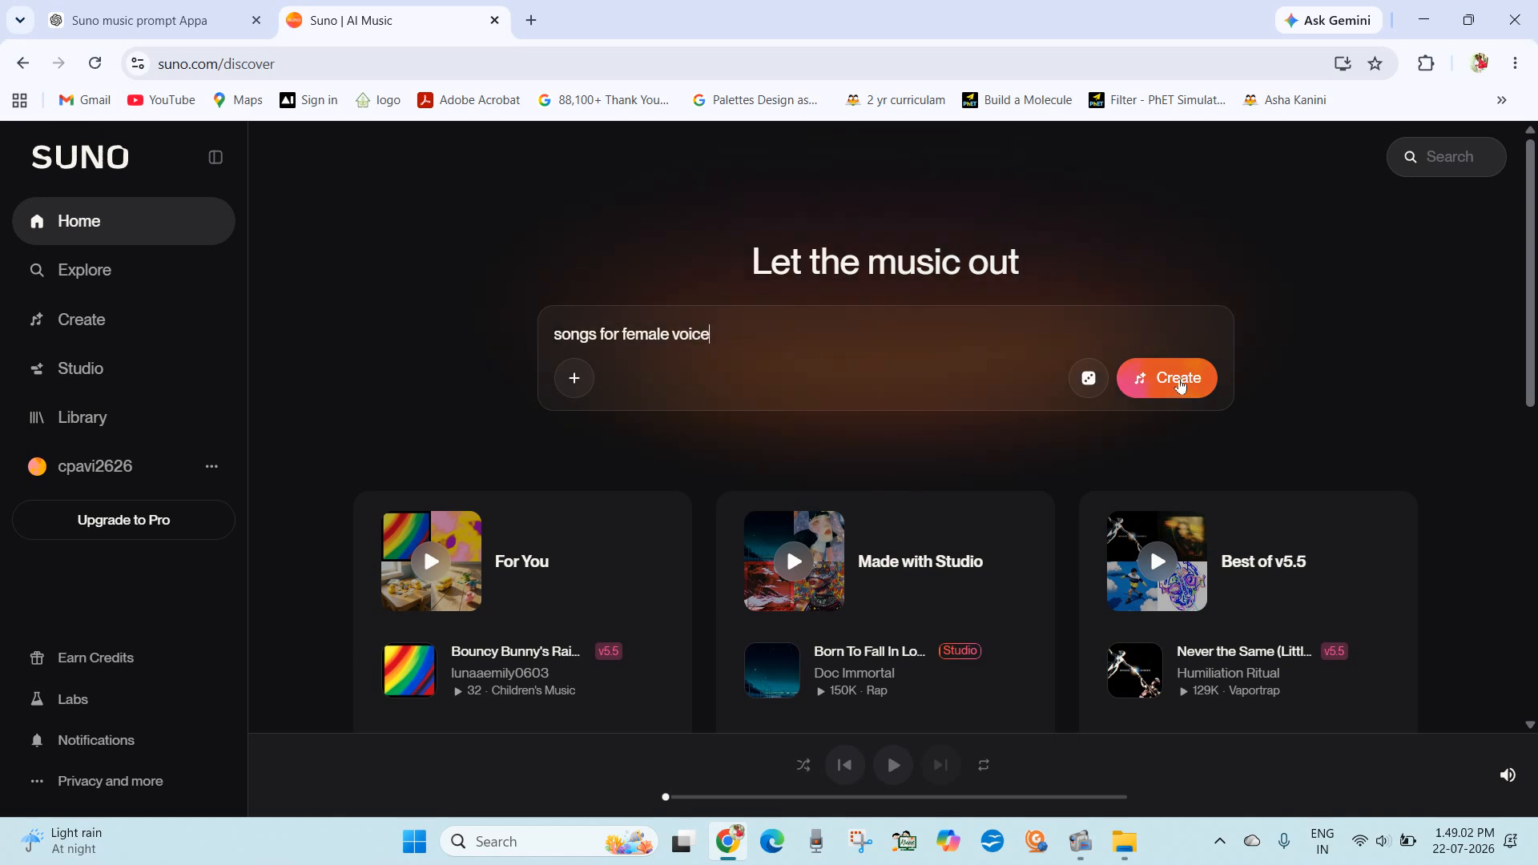
left_click(1180, 386)
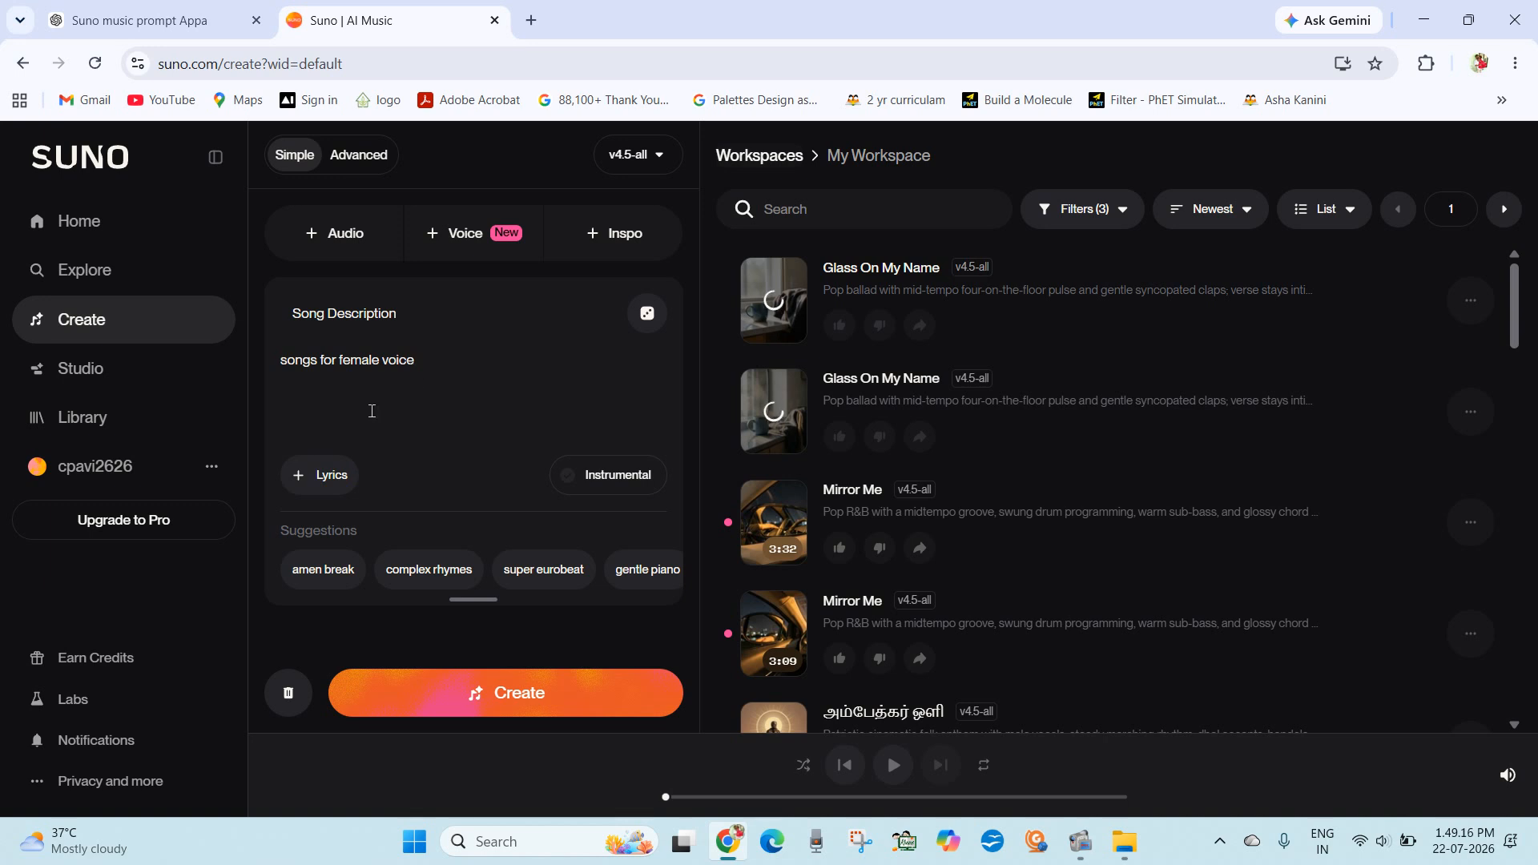
Step: Add the copied Tamil prompt about appa as the song's lyrics and create the song
left_click(321, 476)
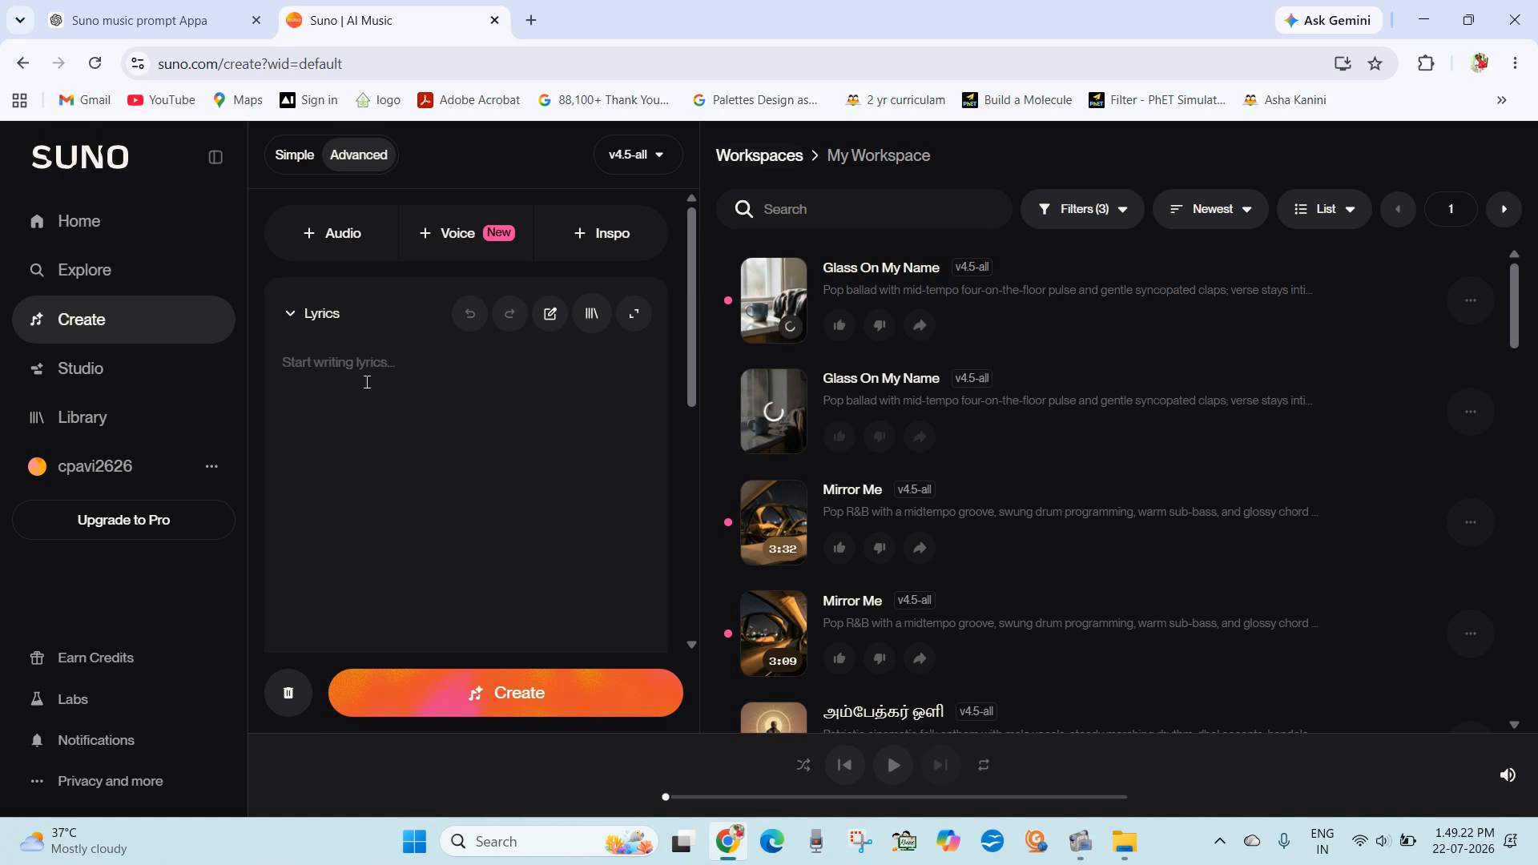
left_click(325, 360)
key("ctrl+v")
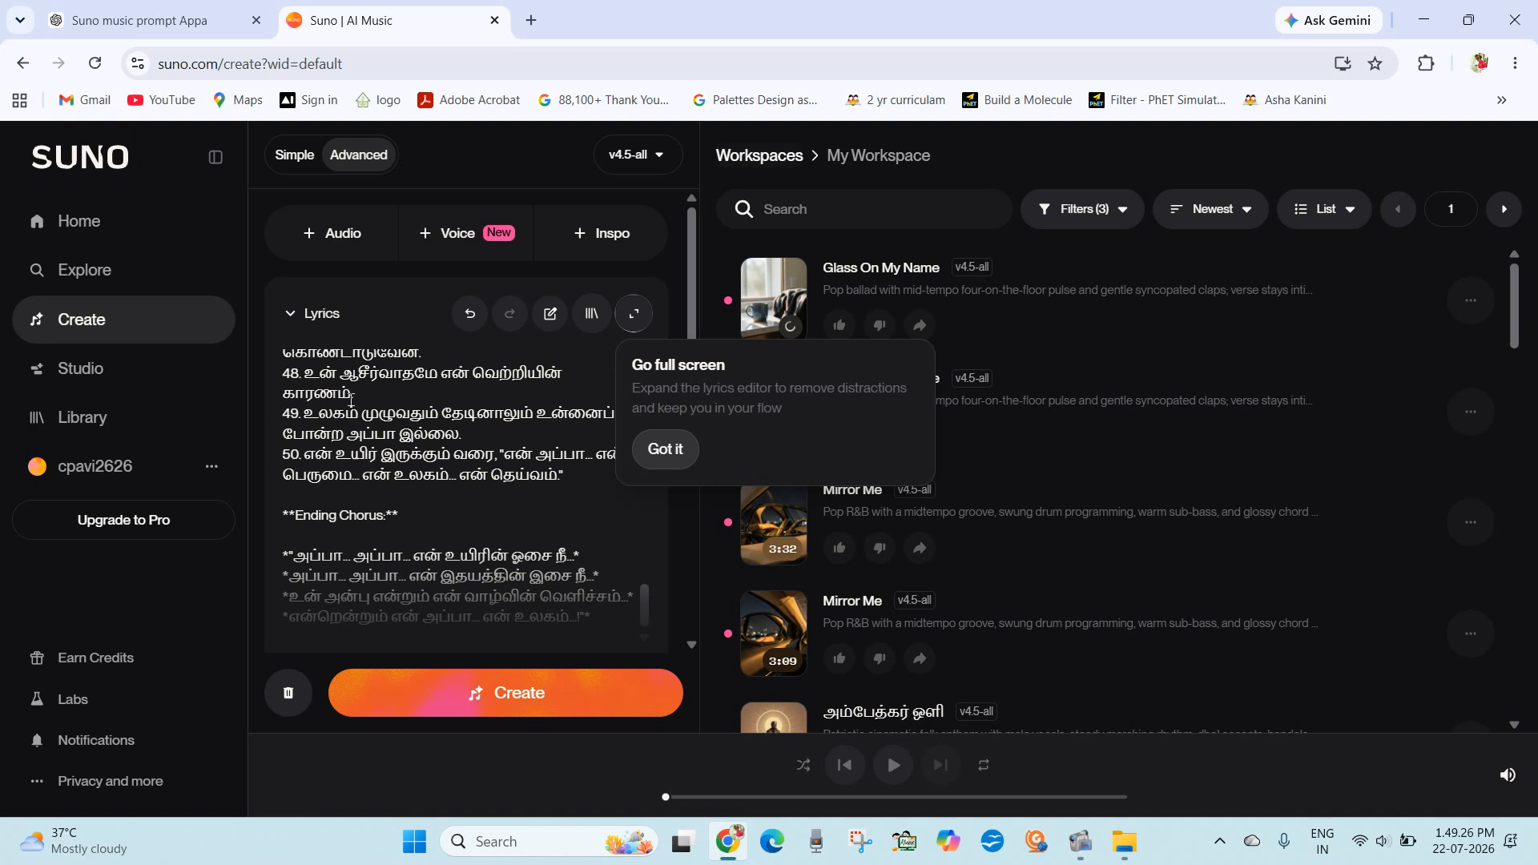
scroll(370, 435, "up", 10)
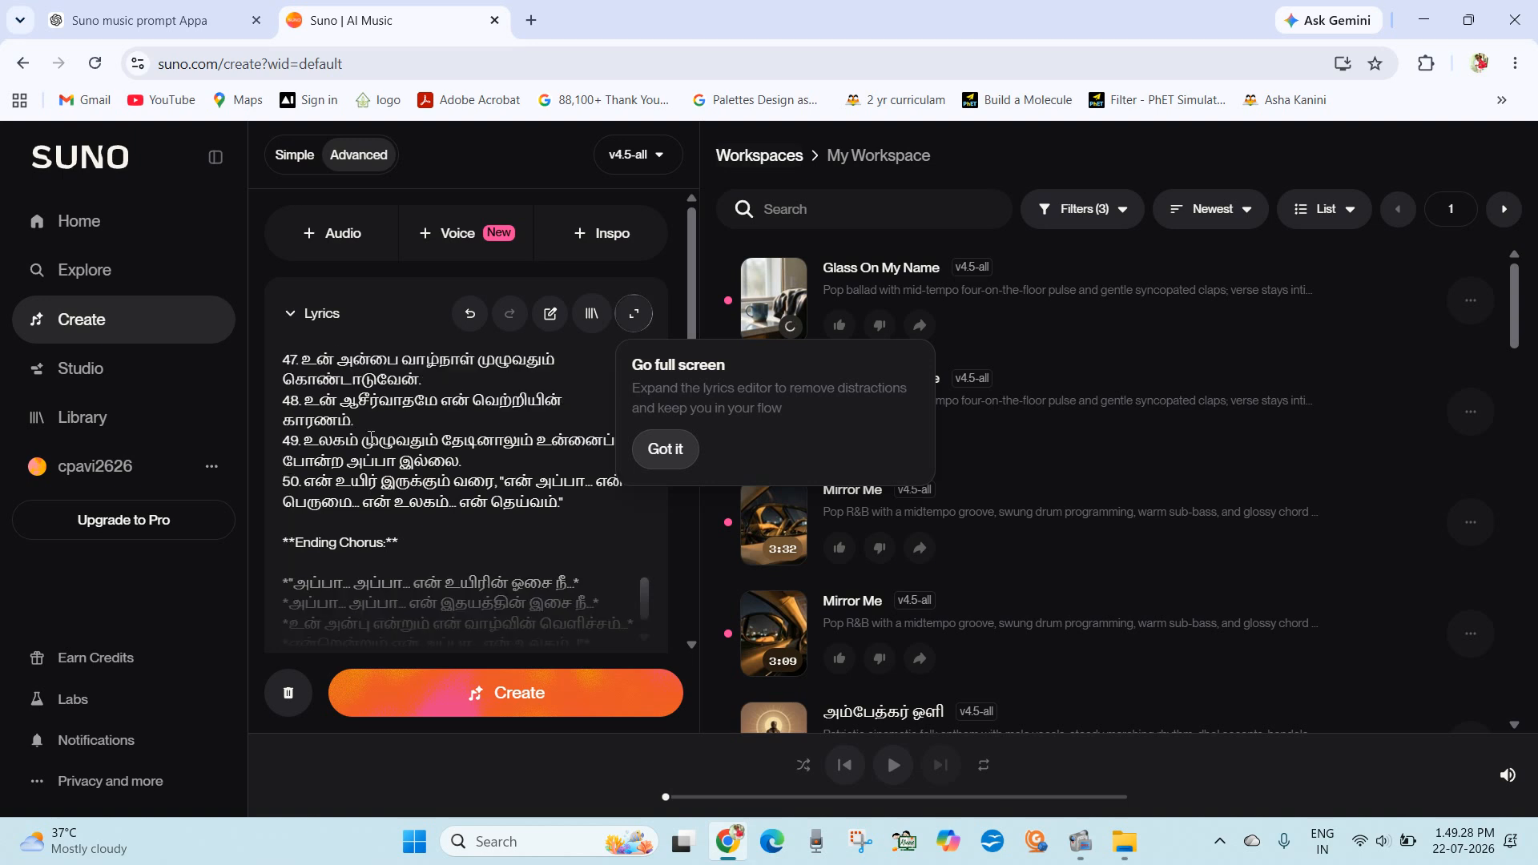
scroll(371, 437, "down", 10)
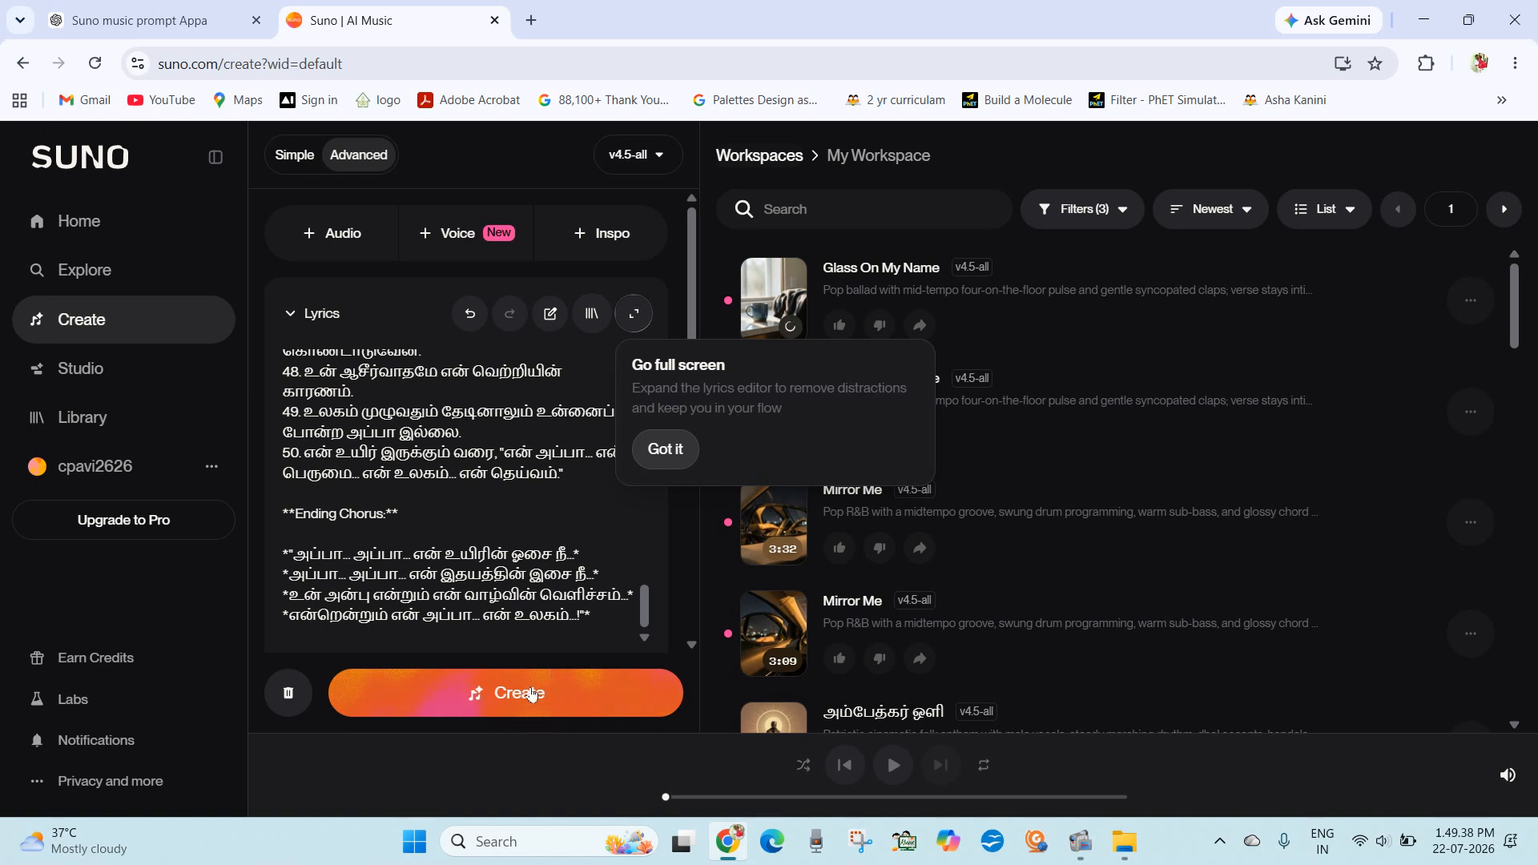
left_click(530, 694)
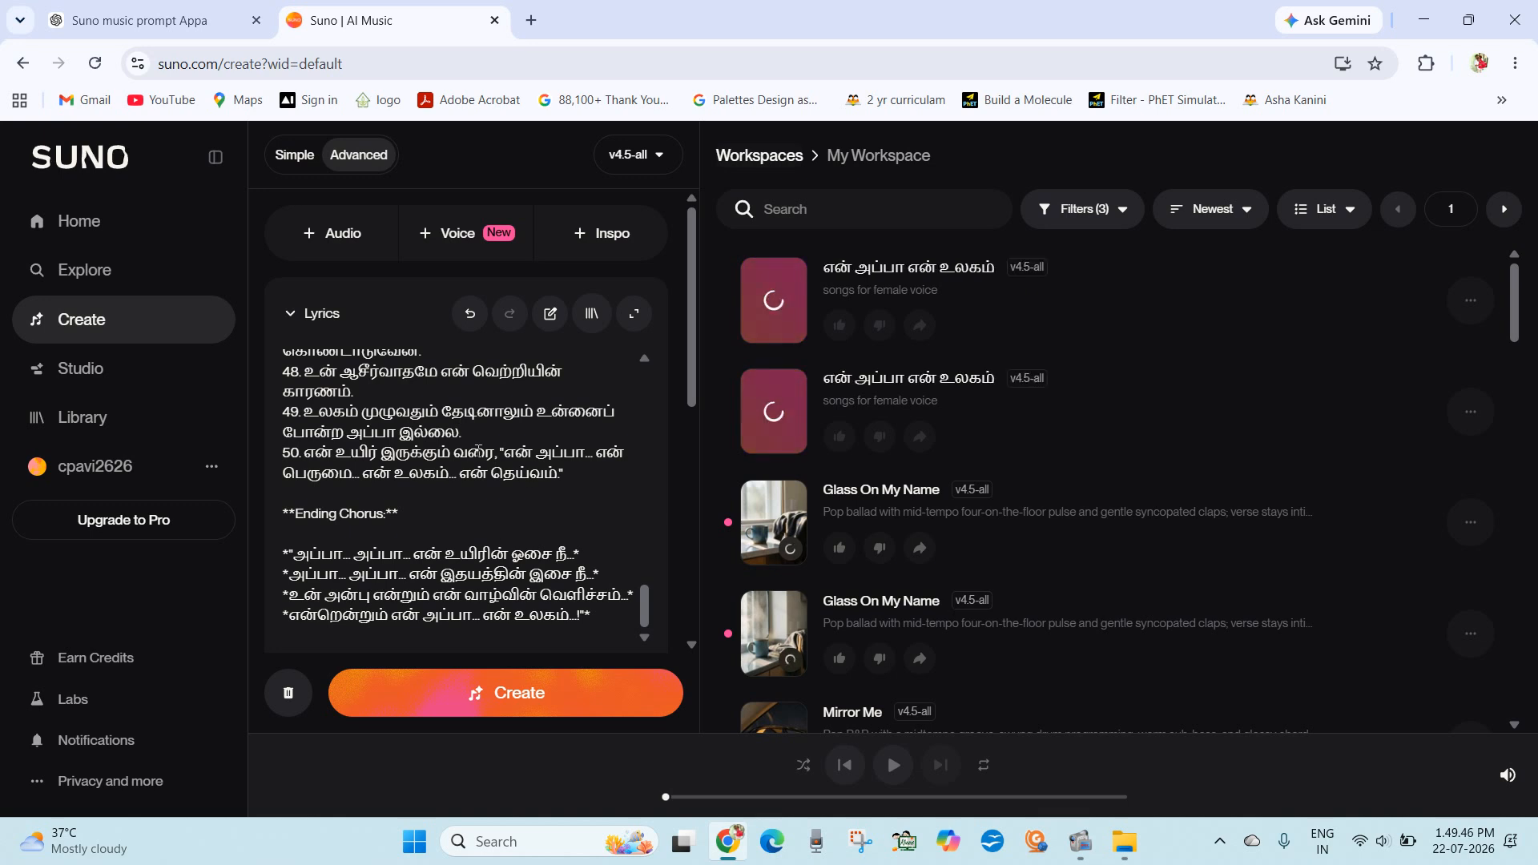
Step: Look through the pasted lyrics, play the first of the newly created Tamil songs and pause it
scroll(519, 445, "up", 3)
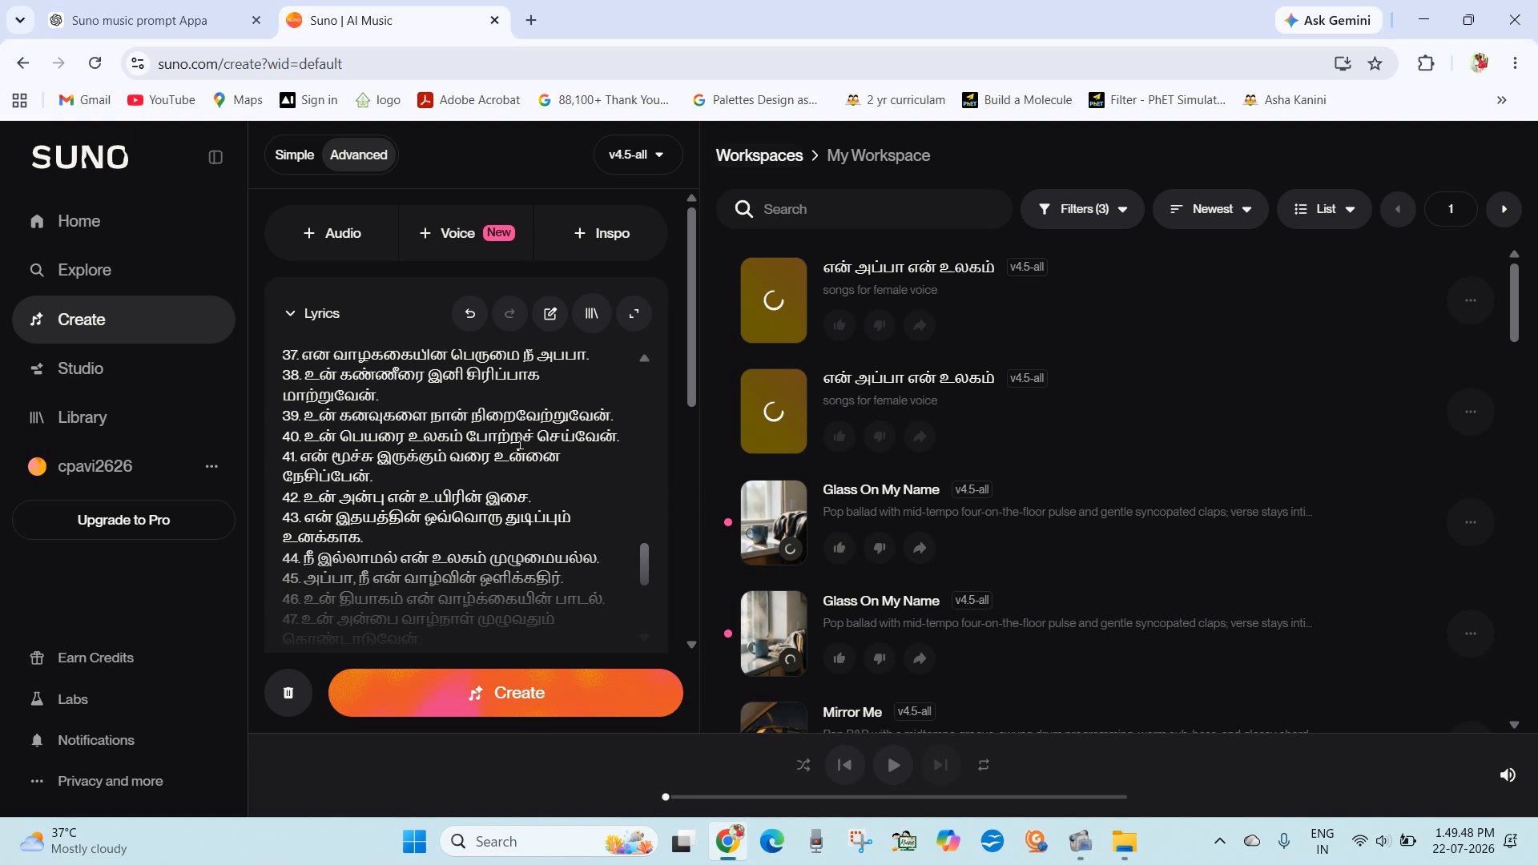
scroll(519, 445, "down", 2)
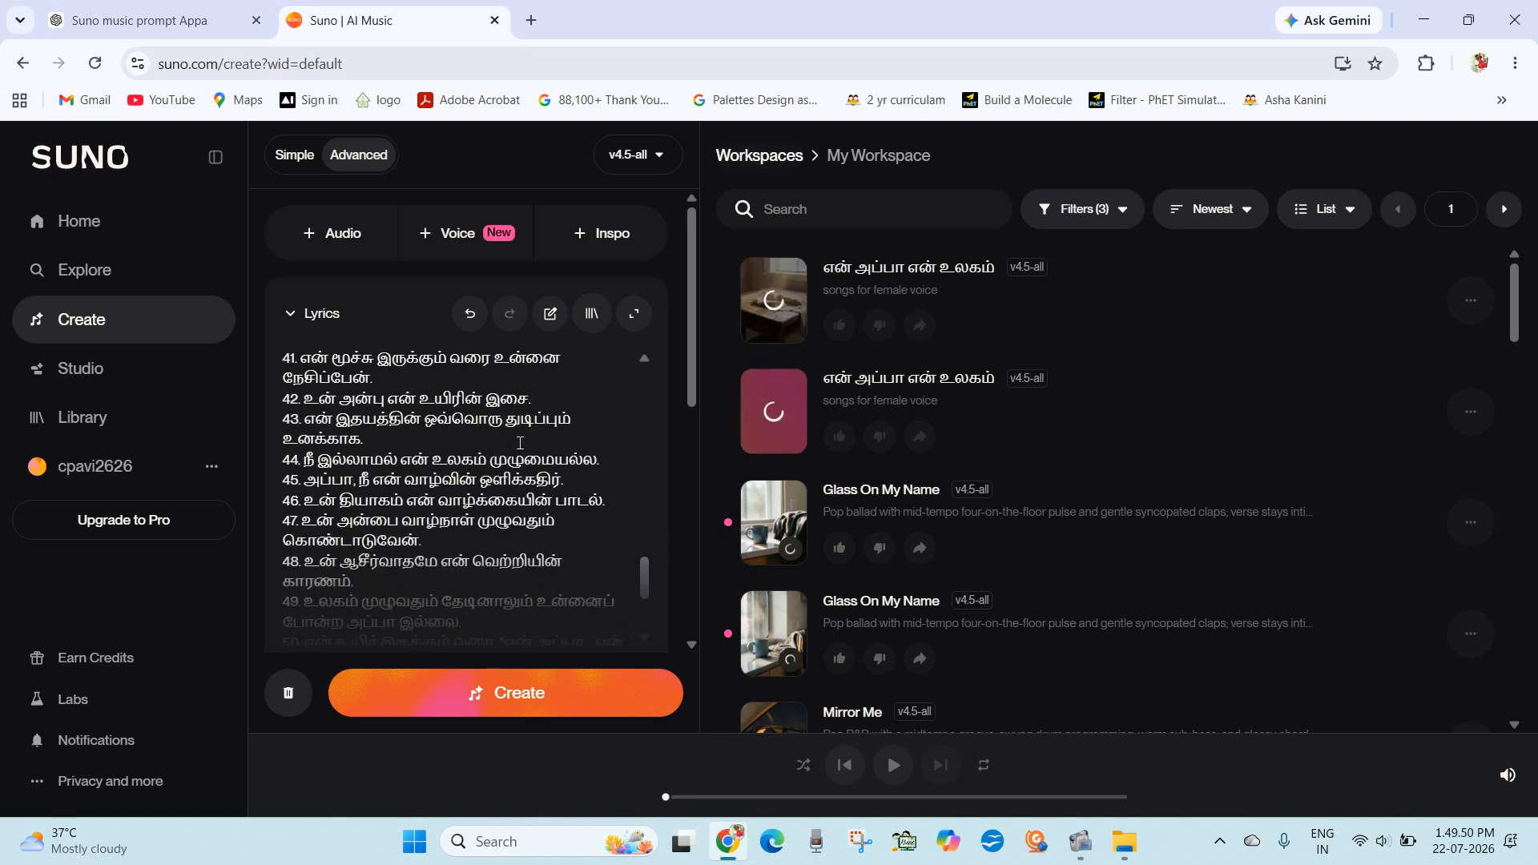
scroll(519, 443, "down", 2)
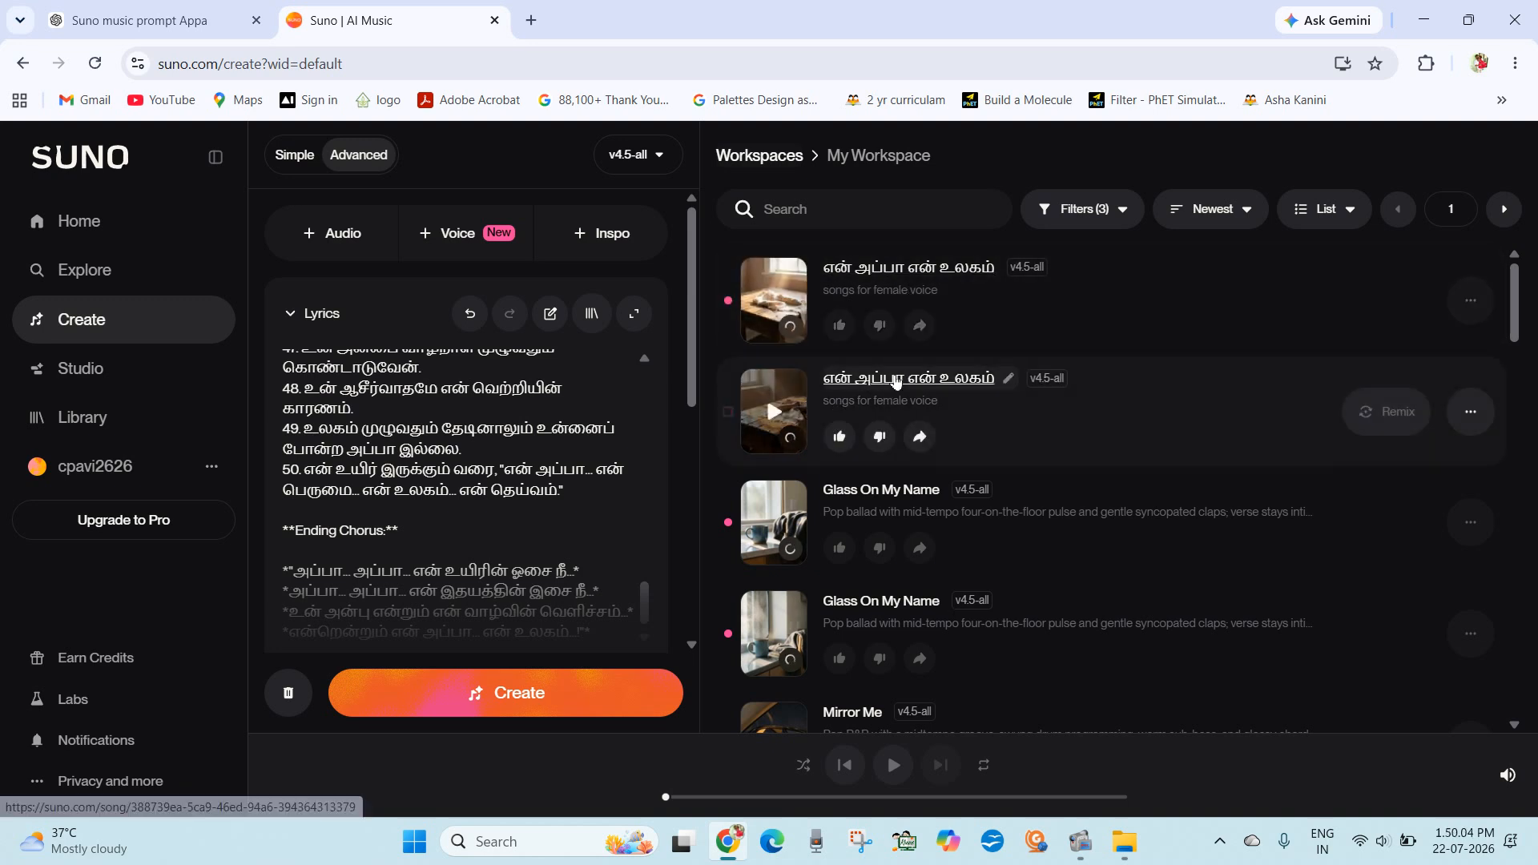
left_click(774, 301)
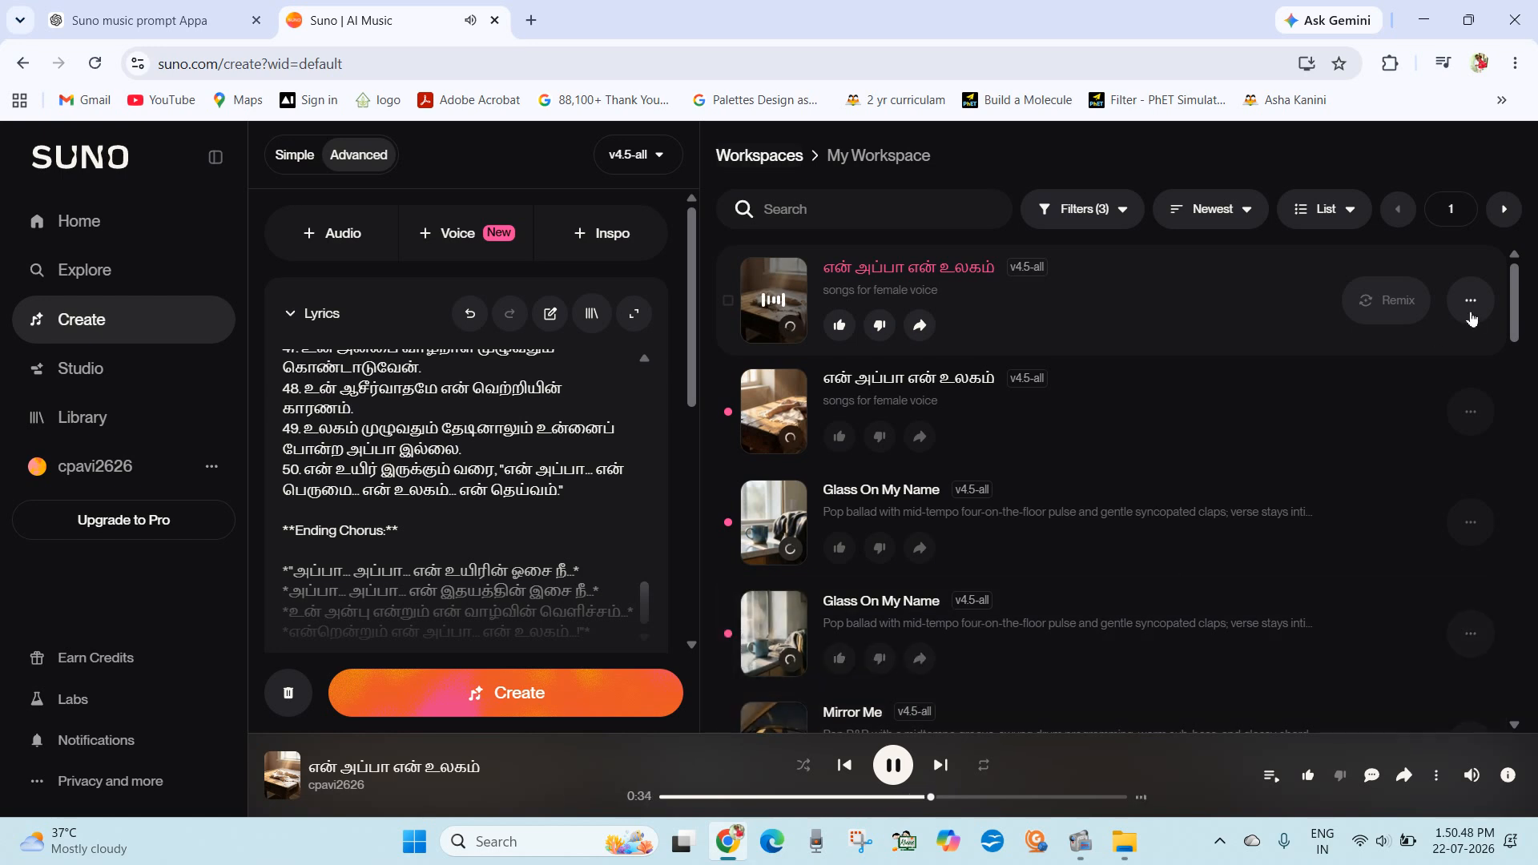
left_click(881, 753)
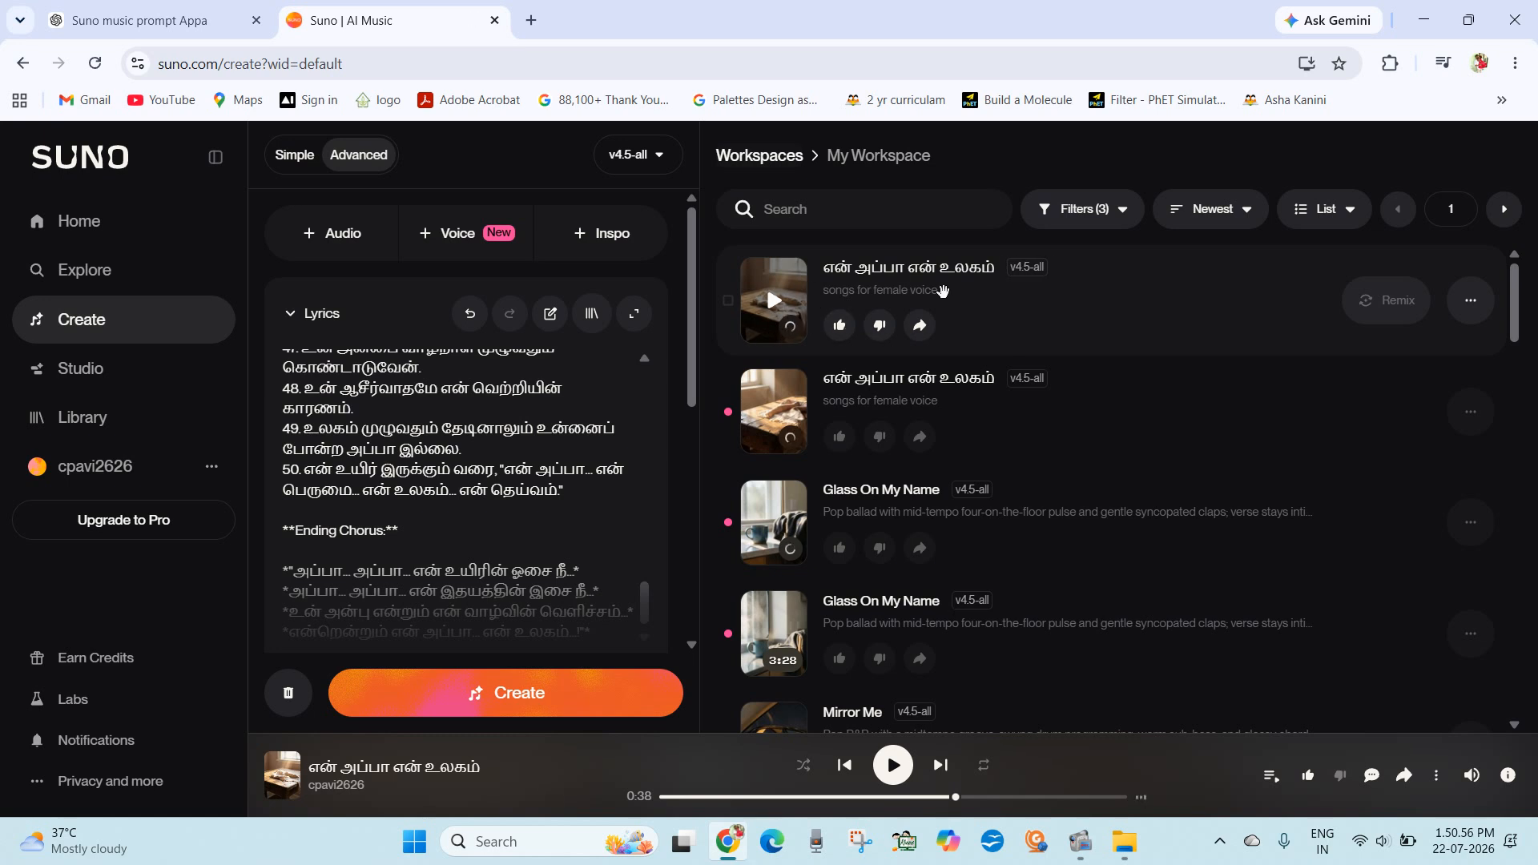
Step: Check the download option of the first Tamil song, resume its playback while reviewing the lyrics, and pause it
left_click(1476, 306)
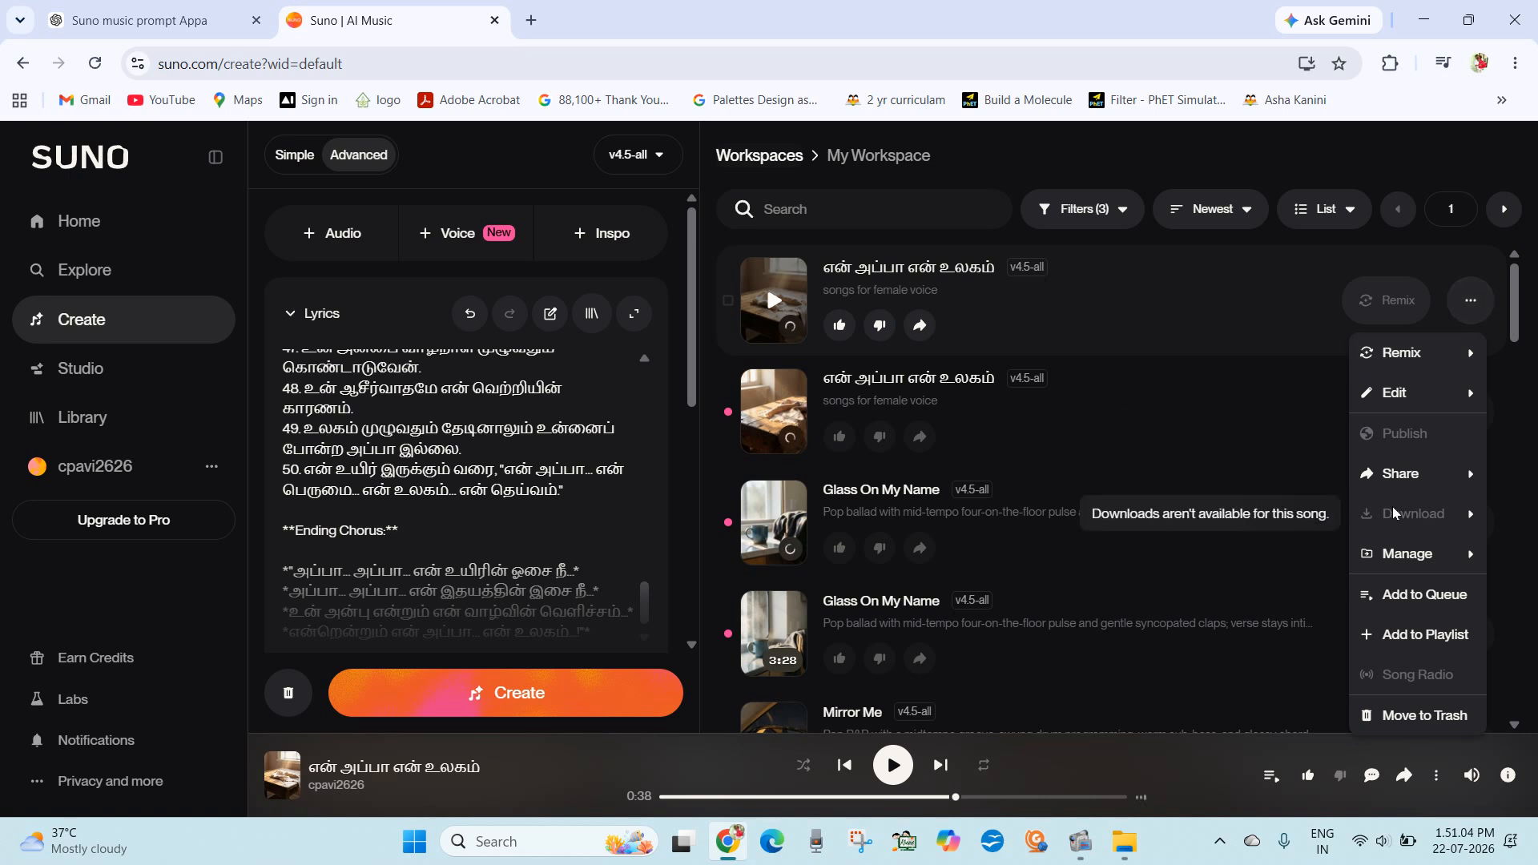
left_click(892, 767)
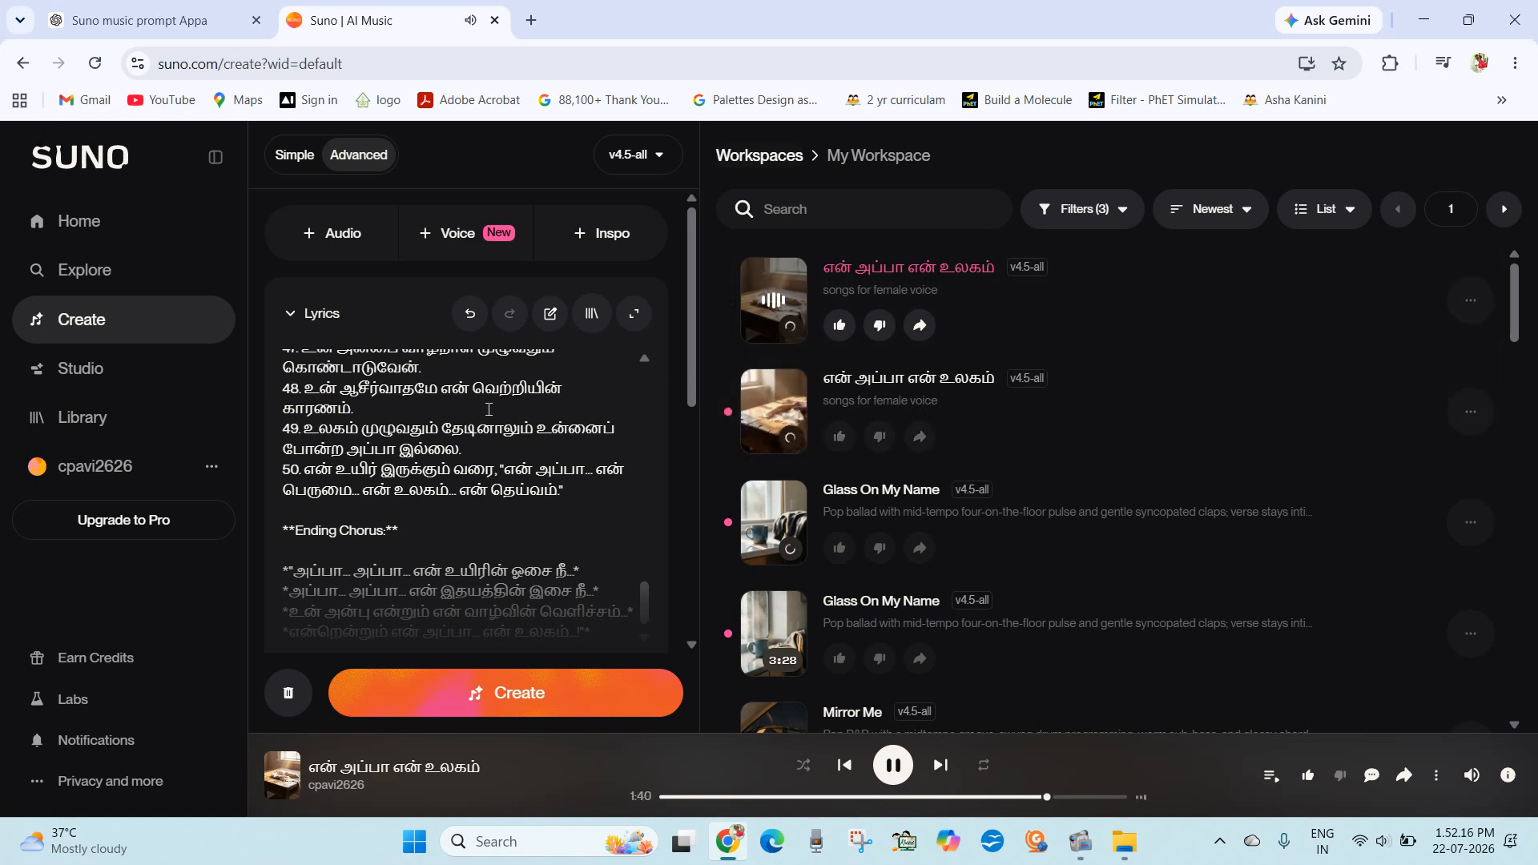
scroll(516, 426, "up", 5)
scroll(515, 426, "up", 4)
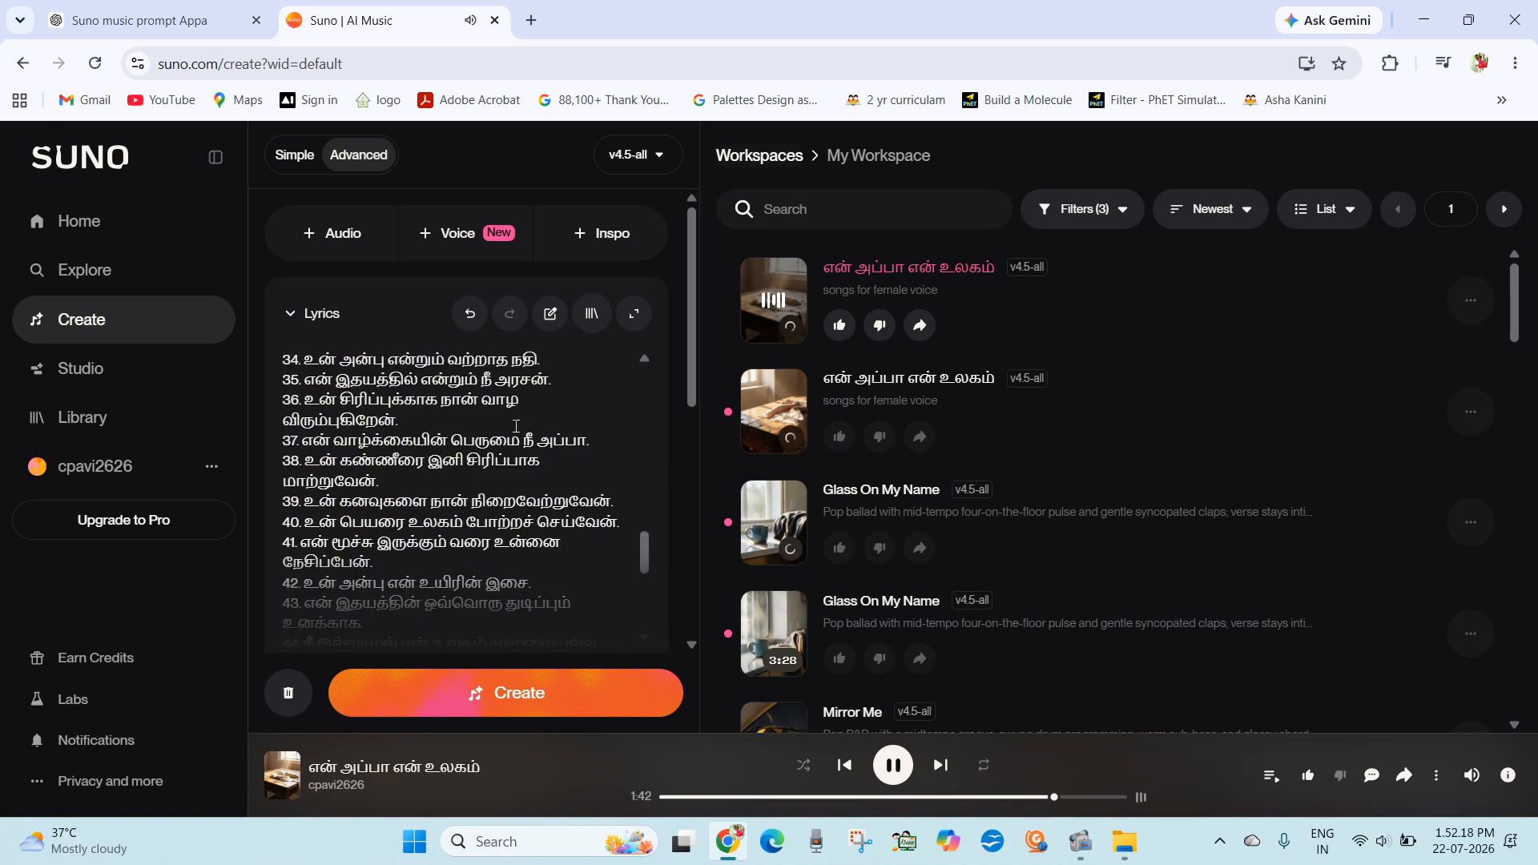
scroll(516, 426, "down", 5)
scroll(516, 426, "down", 4)
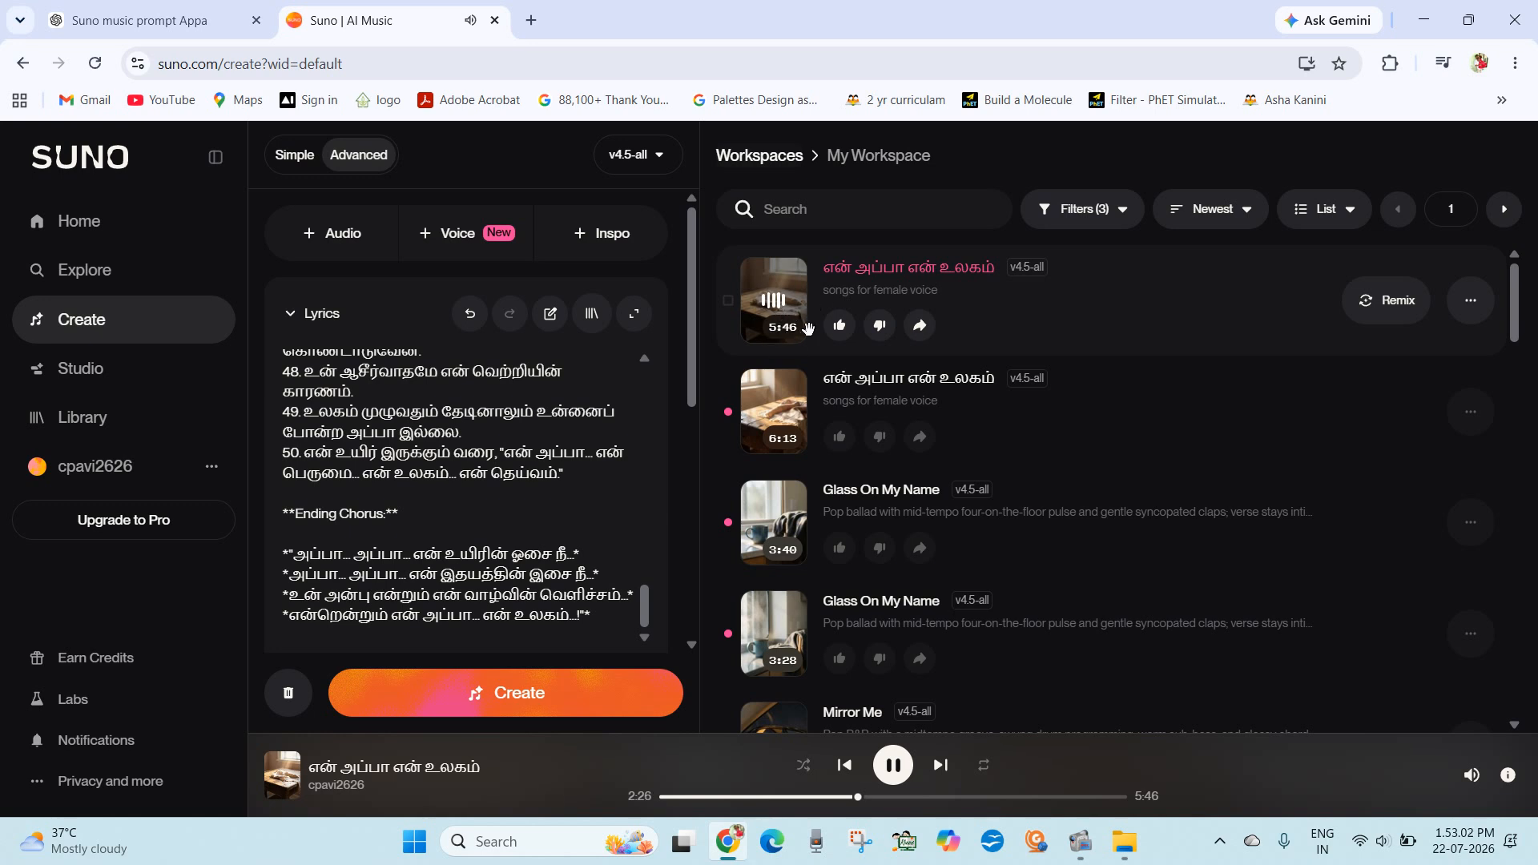
left_click(892, 764)
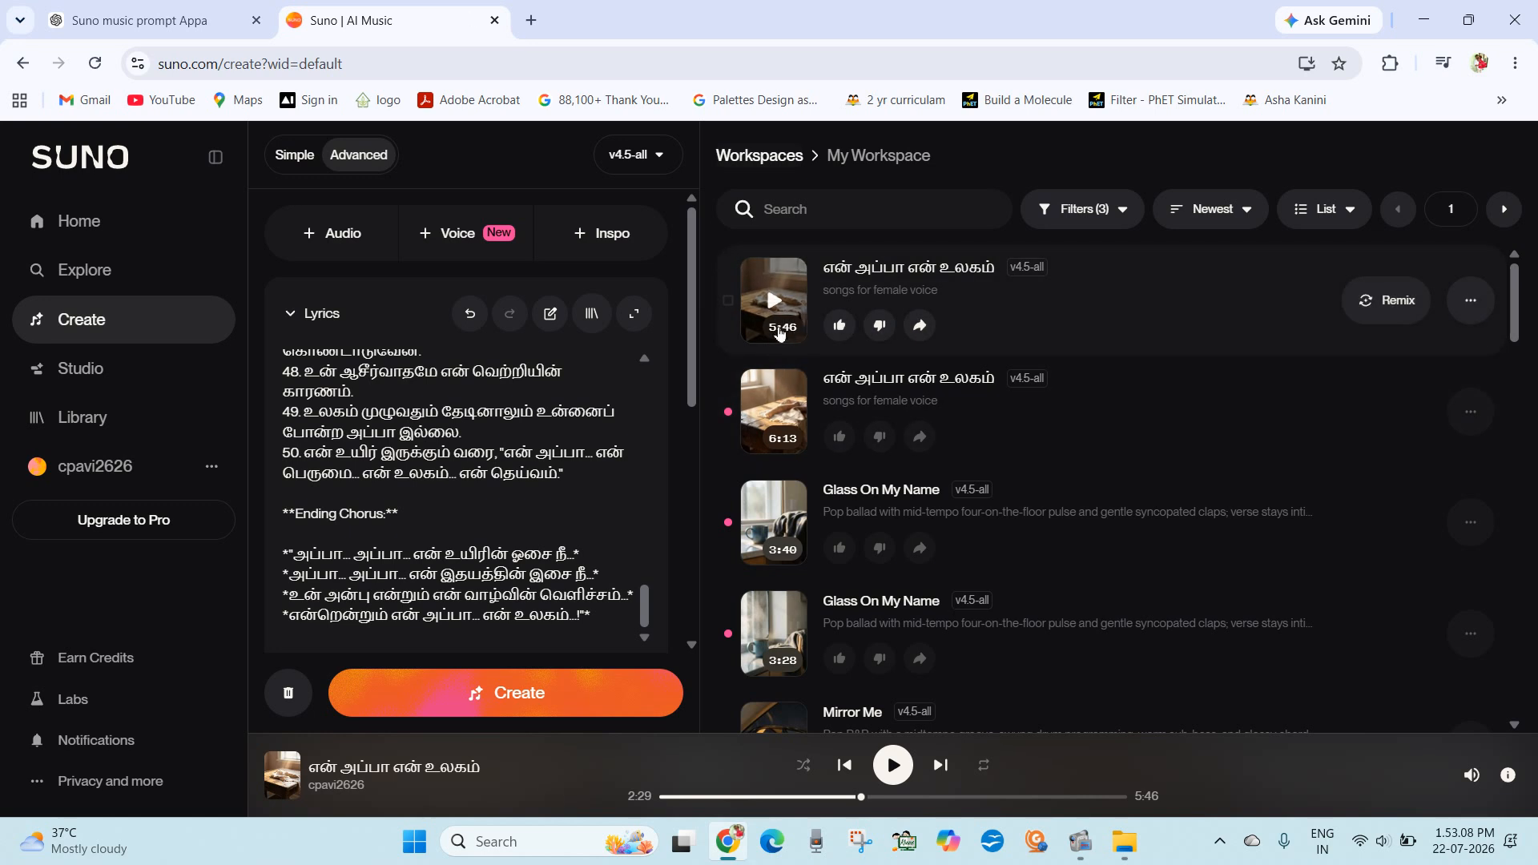
Step: Download the first Tamil song as MP3 audio, choosing to download anyway without upgrading
left_click(1470, 302)
mouse_move(1422, 513)
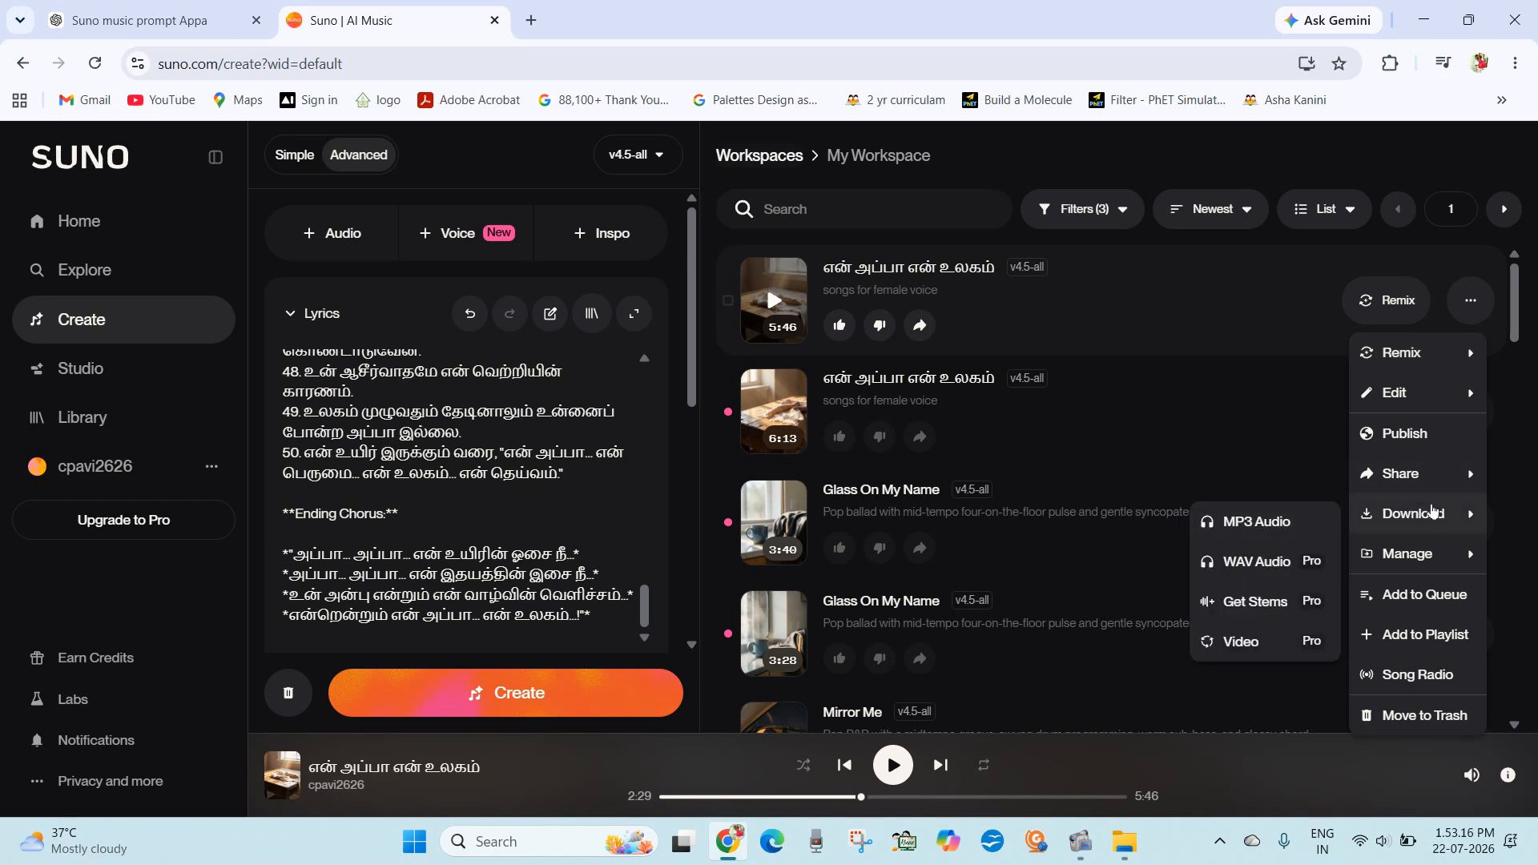
left_click(1288, 522)
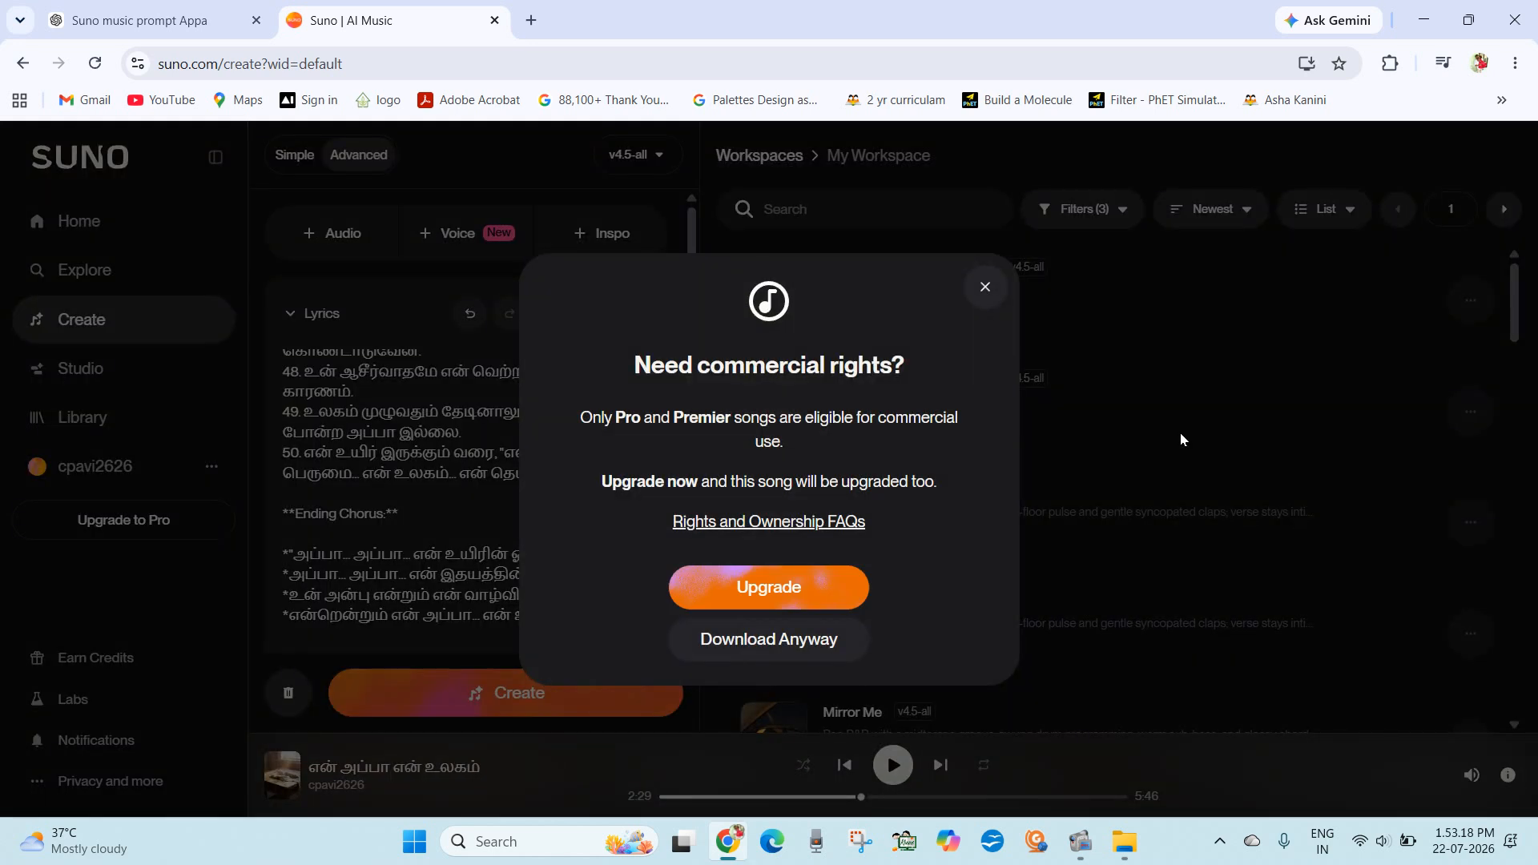
left_click(789, 641)
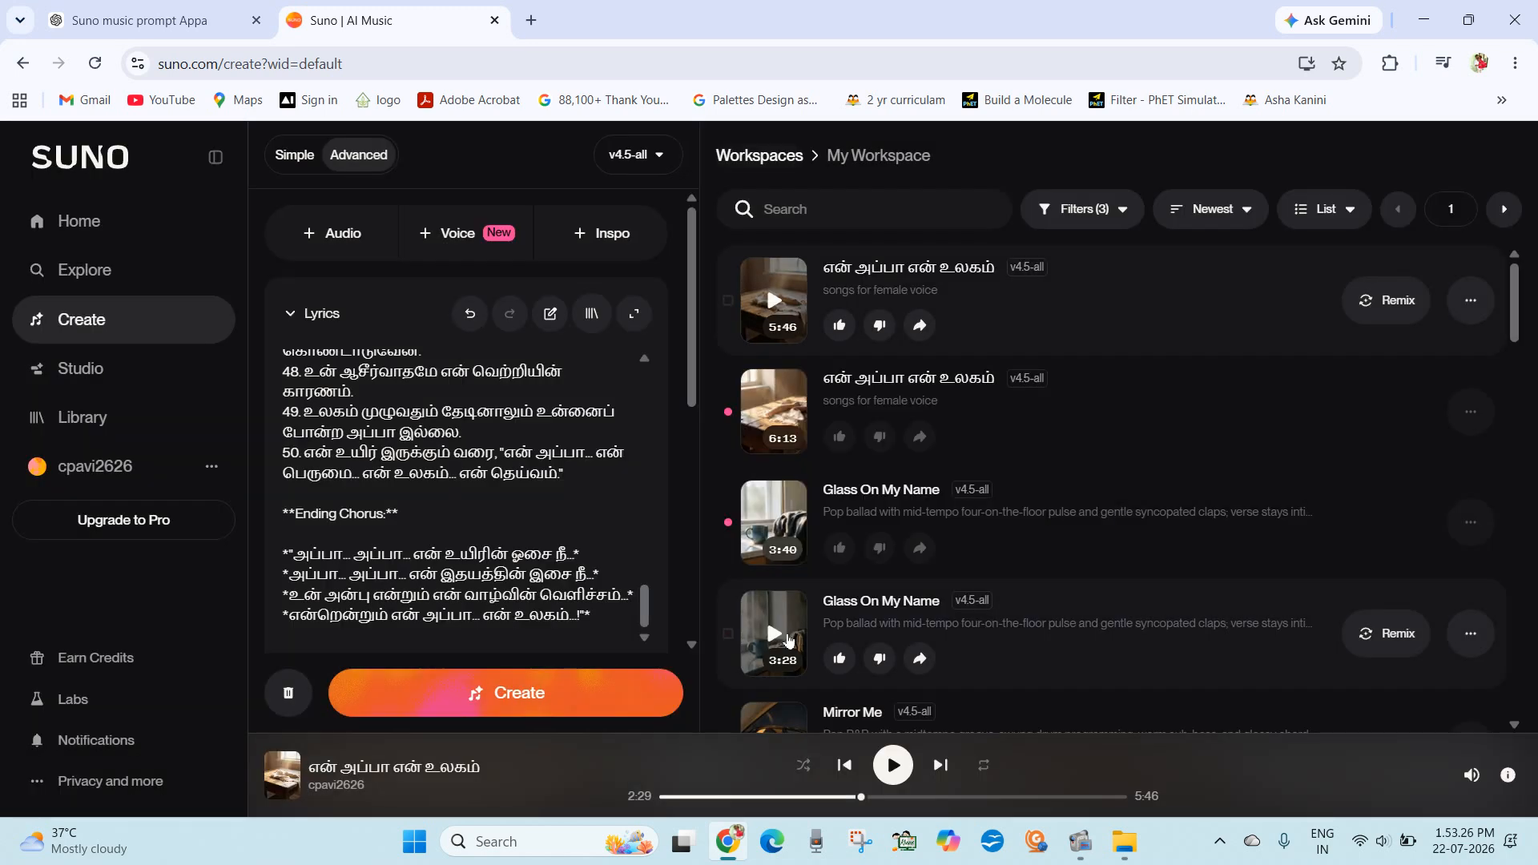